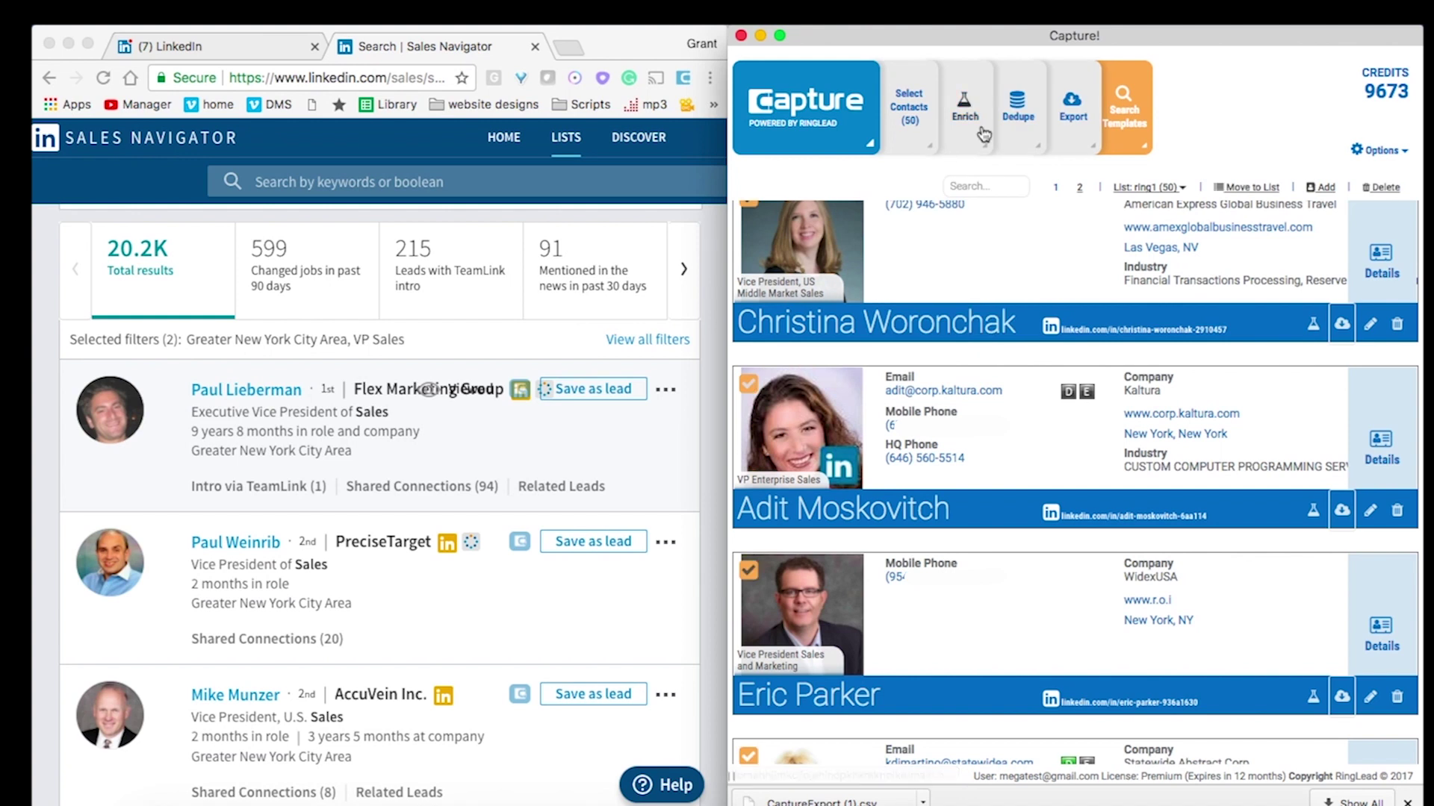
Export the selected contacts from the ring1 list as a CSV file.
{"action": "left_click", "coordinate": [1073, 104]}
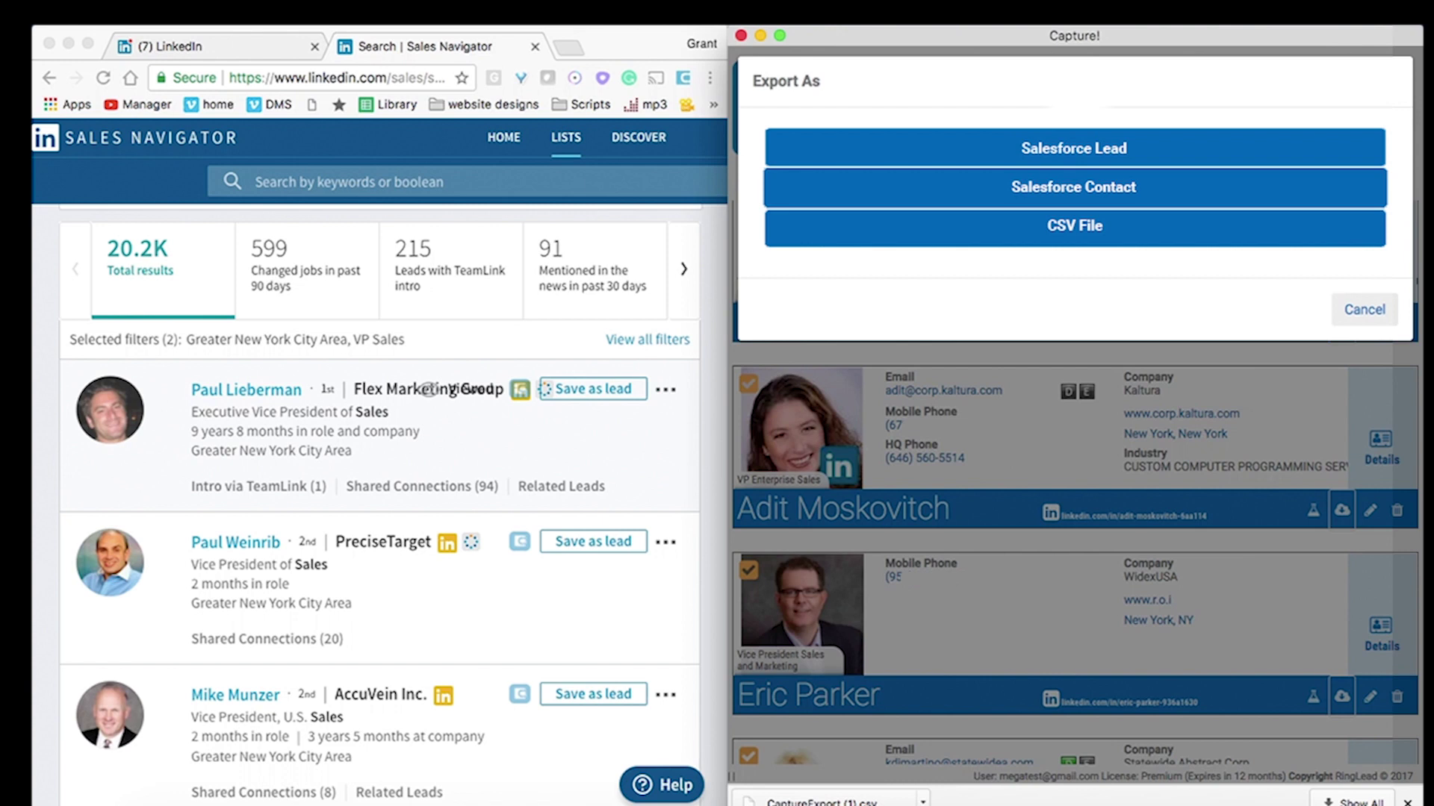
{"action": "left_click", "coordinate": [1076, 226]}
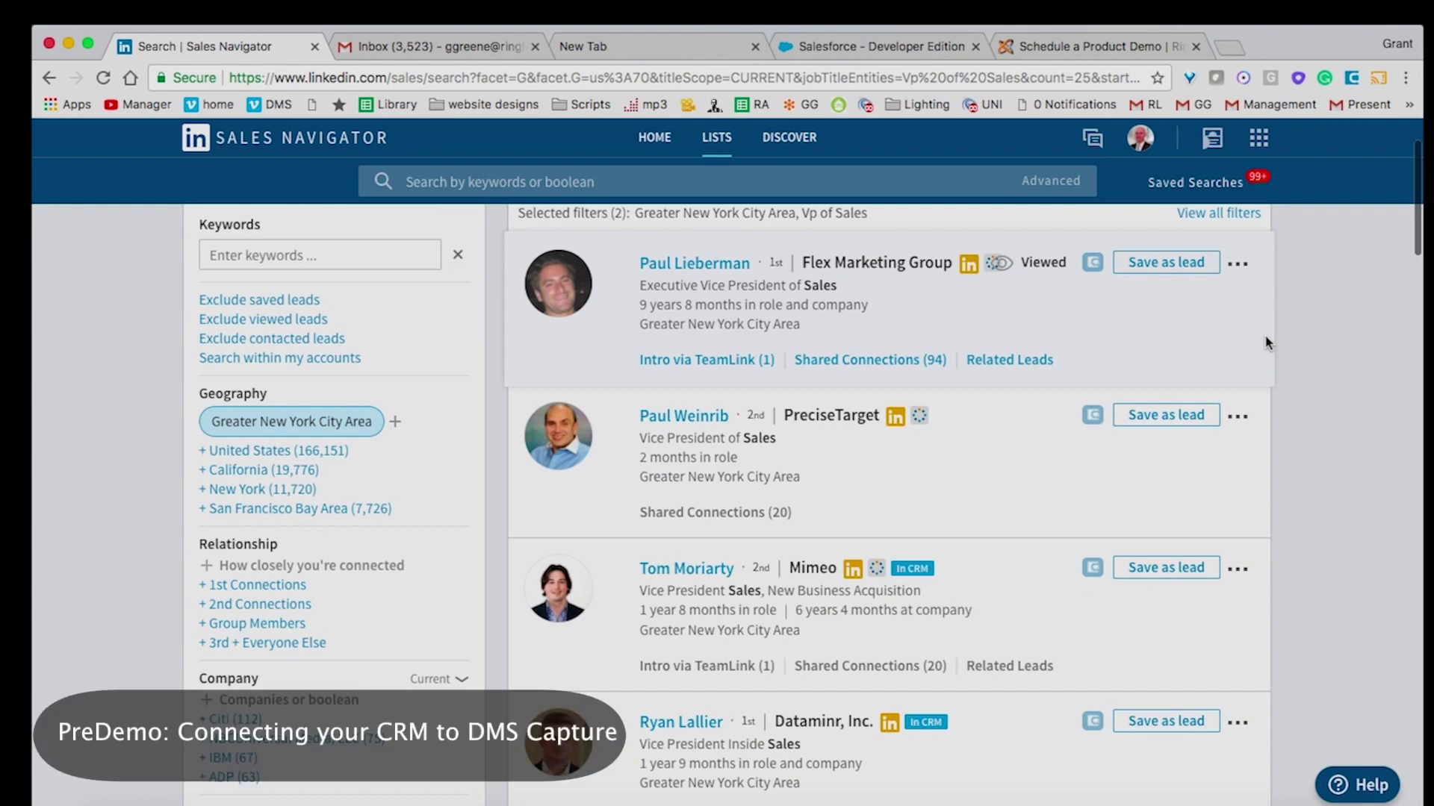
Open Capture beside the lead search and set its export destination to Salesforce in the export settings.
{"action": "left_click", "coordinate": [1351, 79]}
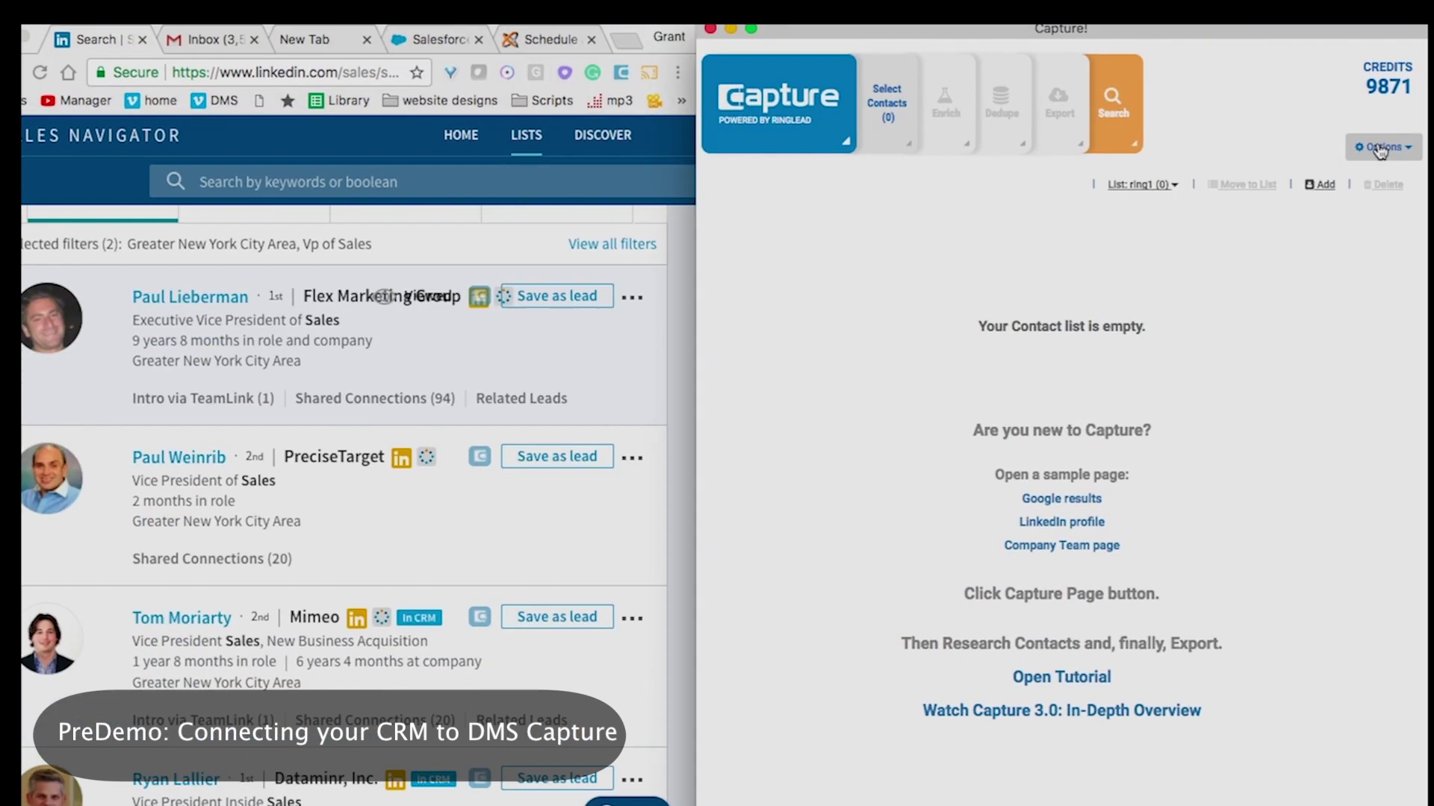
{"action": "left_click", "coordinate": [1380, 149]}
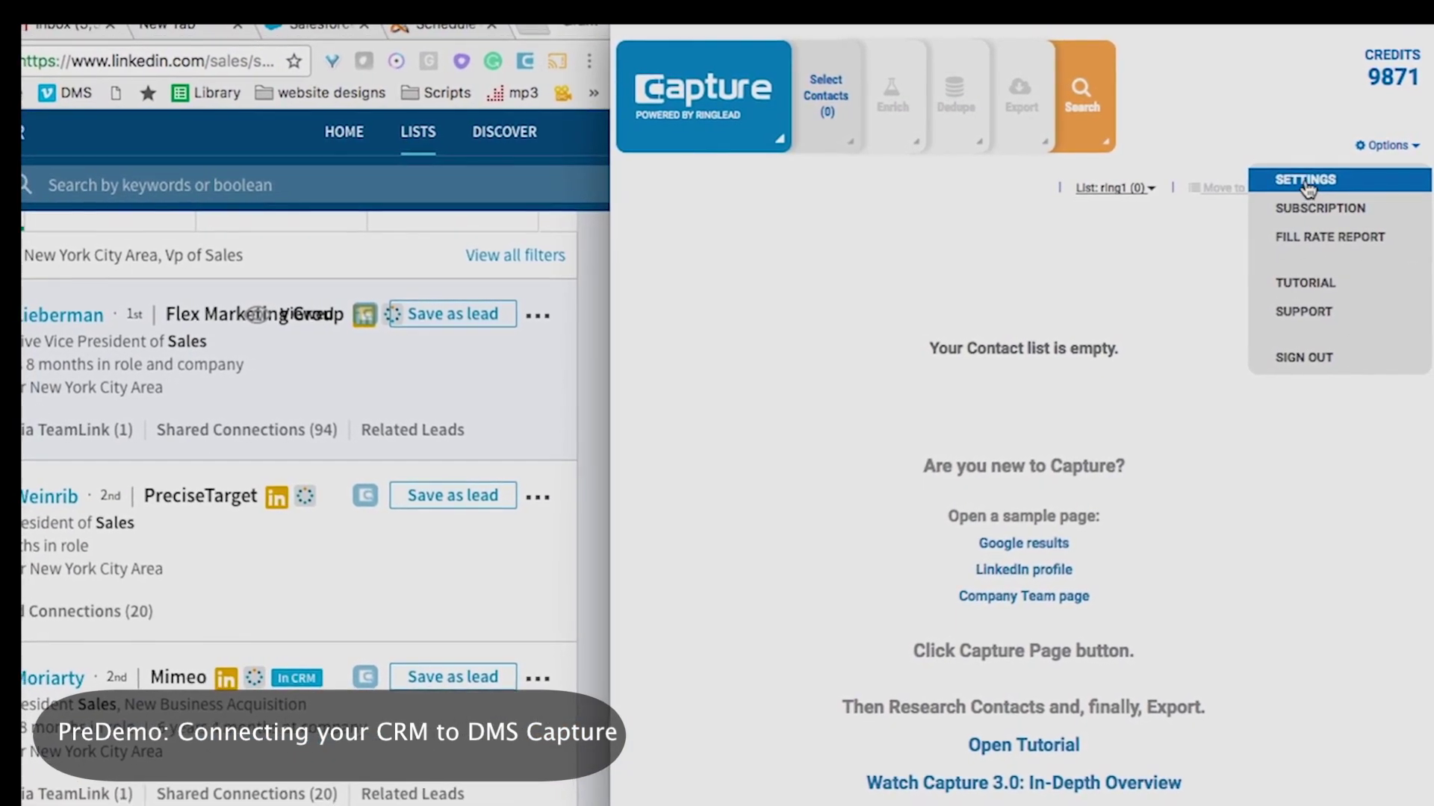
{"action": "left_click", "coordinate": [1307, 183]}
{"action": "left_click", "coordinate": [1233, 377]}
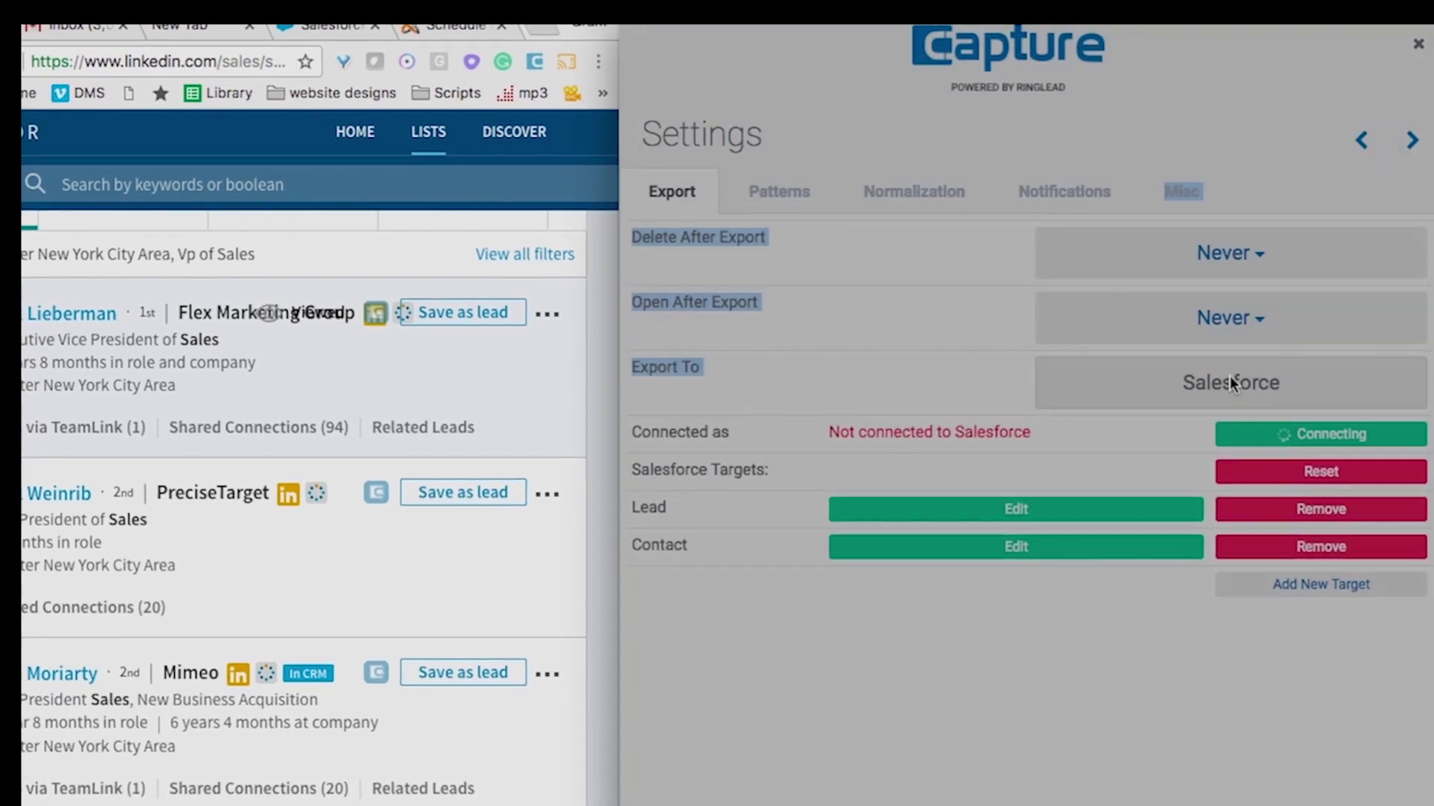
{"action": "scroll", "coordinate": [856, 579], "scroll_direction": "down", "scroll_amount": 5}
{"action": "scroll", "coordinate": [851, 593], "scroll_direction": "down", "scroll_amount": 3}
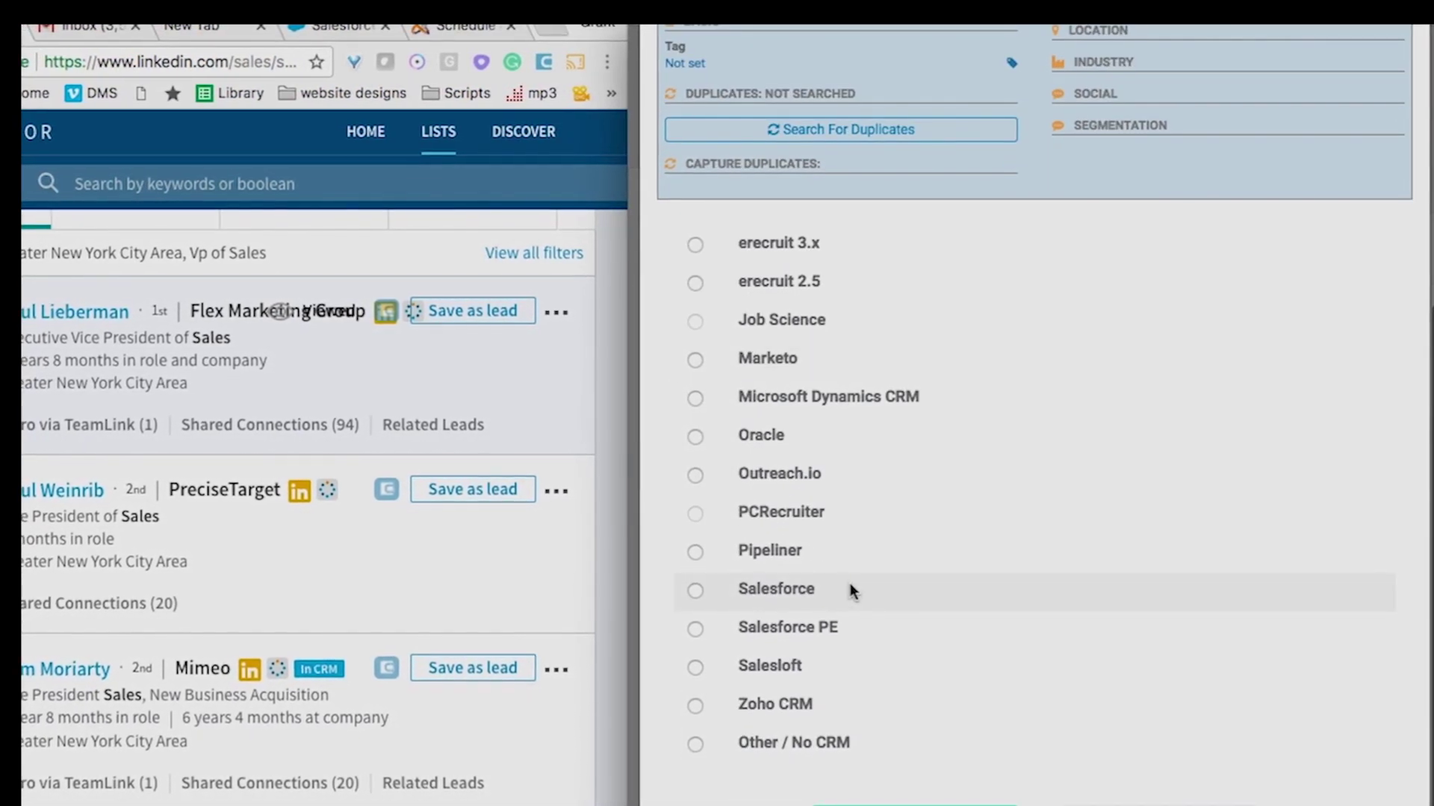
{"action": "left_click", "coordinate": [692, 588]}
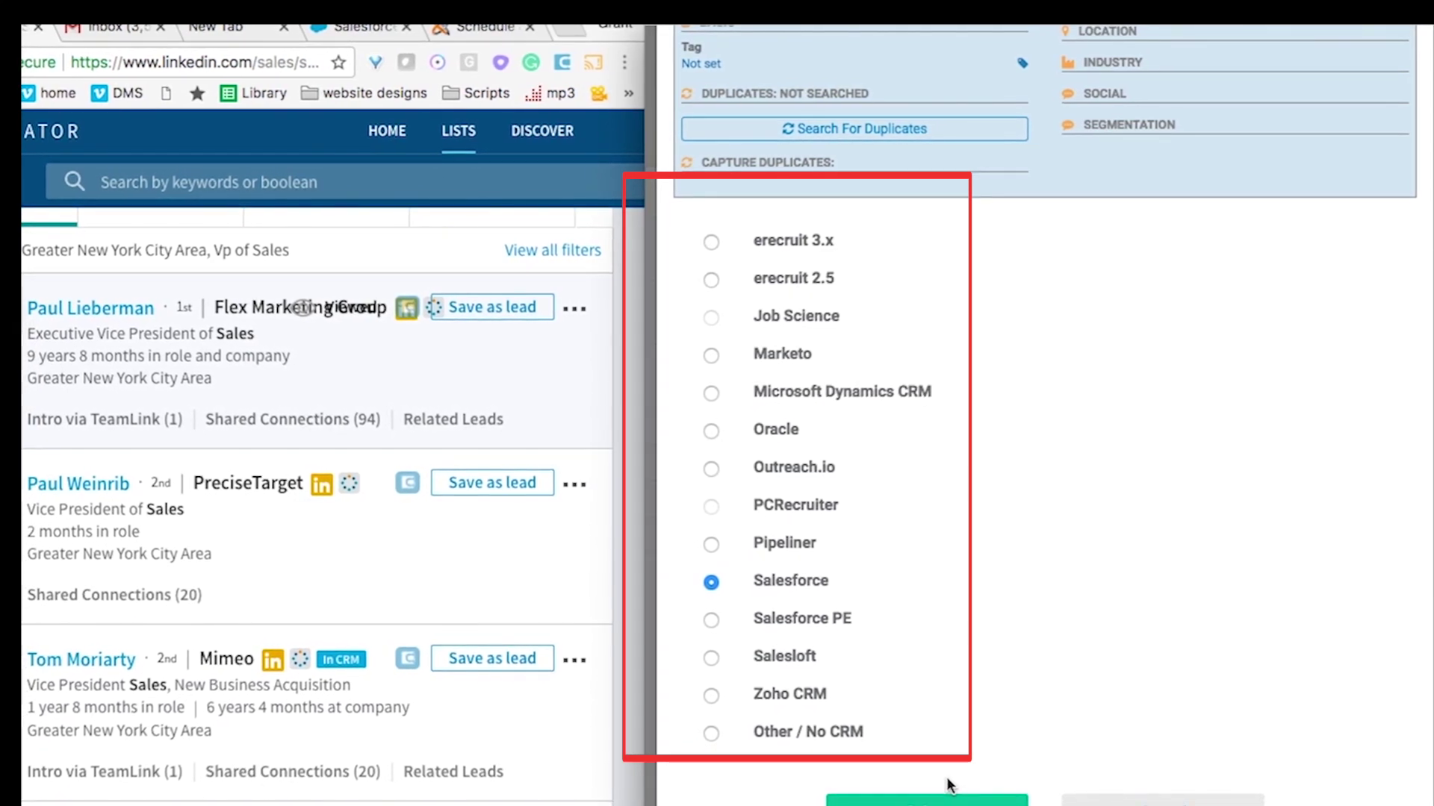
{"action": "left_click", "coordinate": [945, 793]}
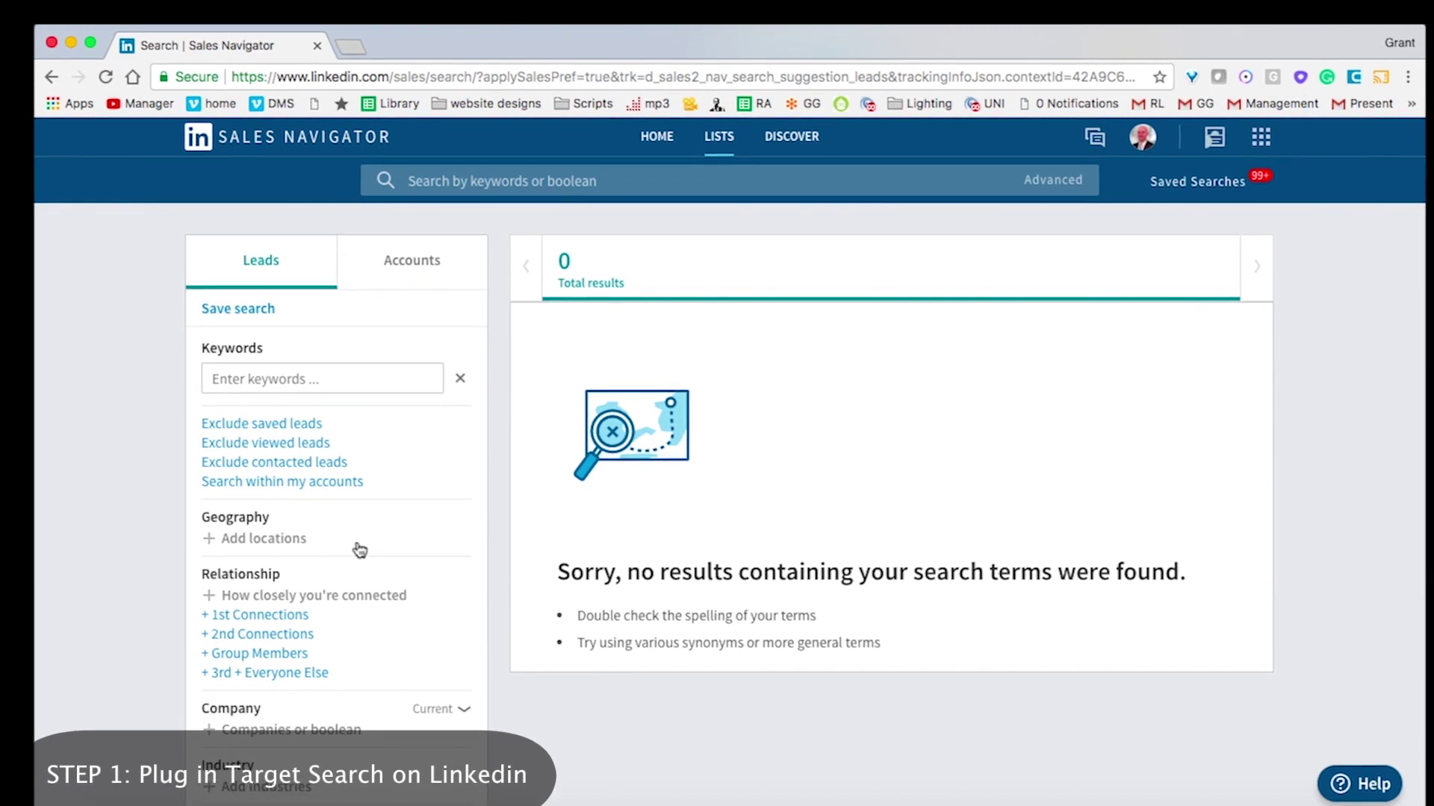
Filter the Sales Navigator lead search by the current job title "Vp of Sales".
{"action": "scroll", "coordinate": [359, 550], "scroll_direction": "down", "scroll_amount": 5}
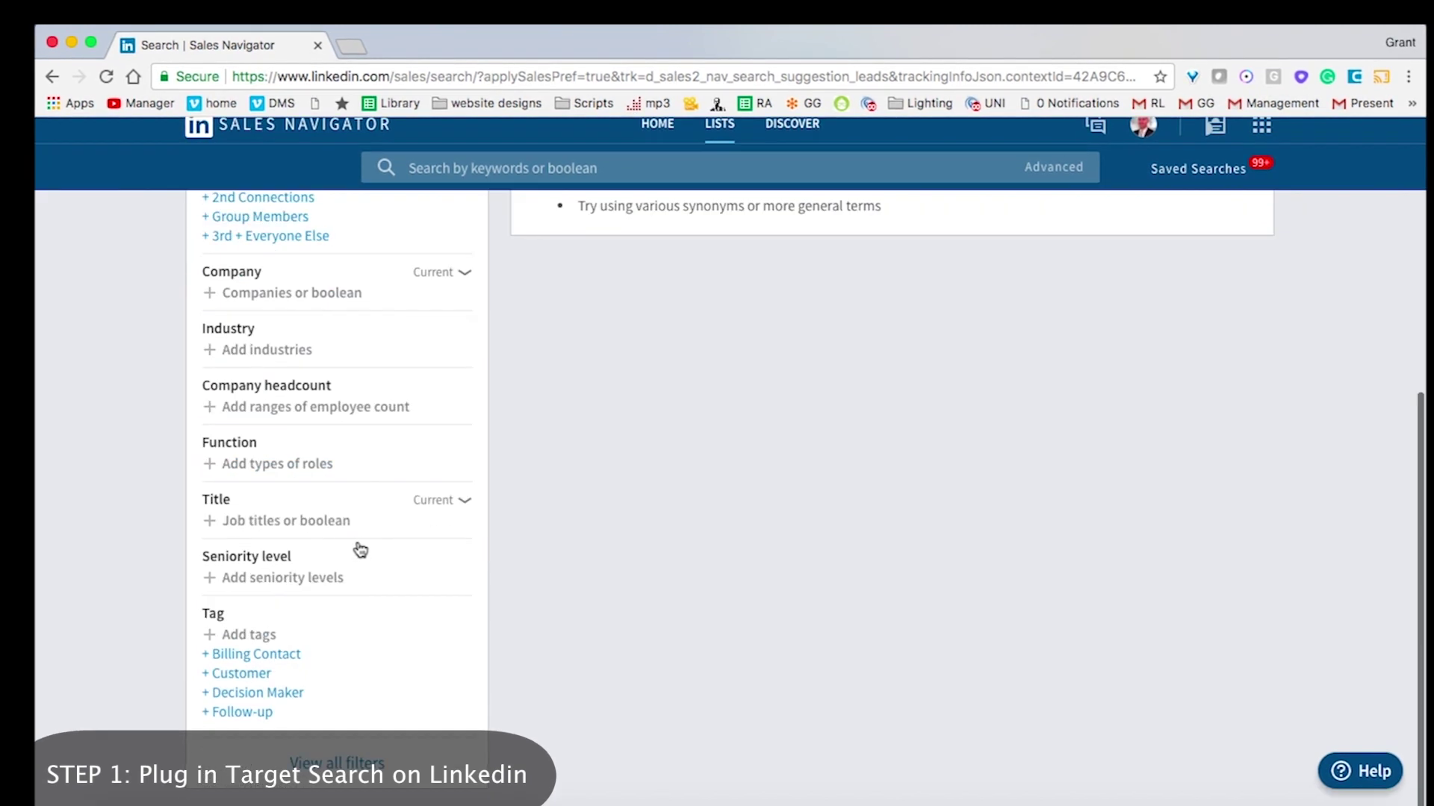
{"action": "left_click", "coordinate": [282, 536]}
{"action": "type", "text": "Vp of Sal"}
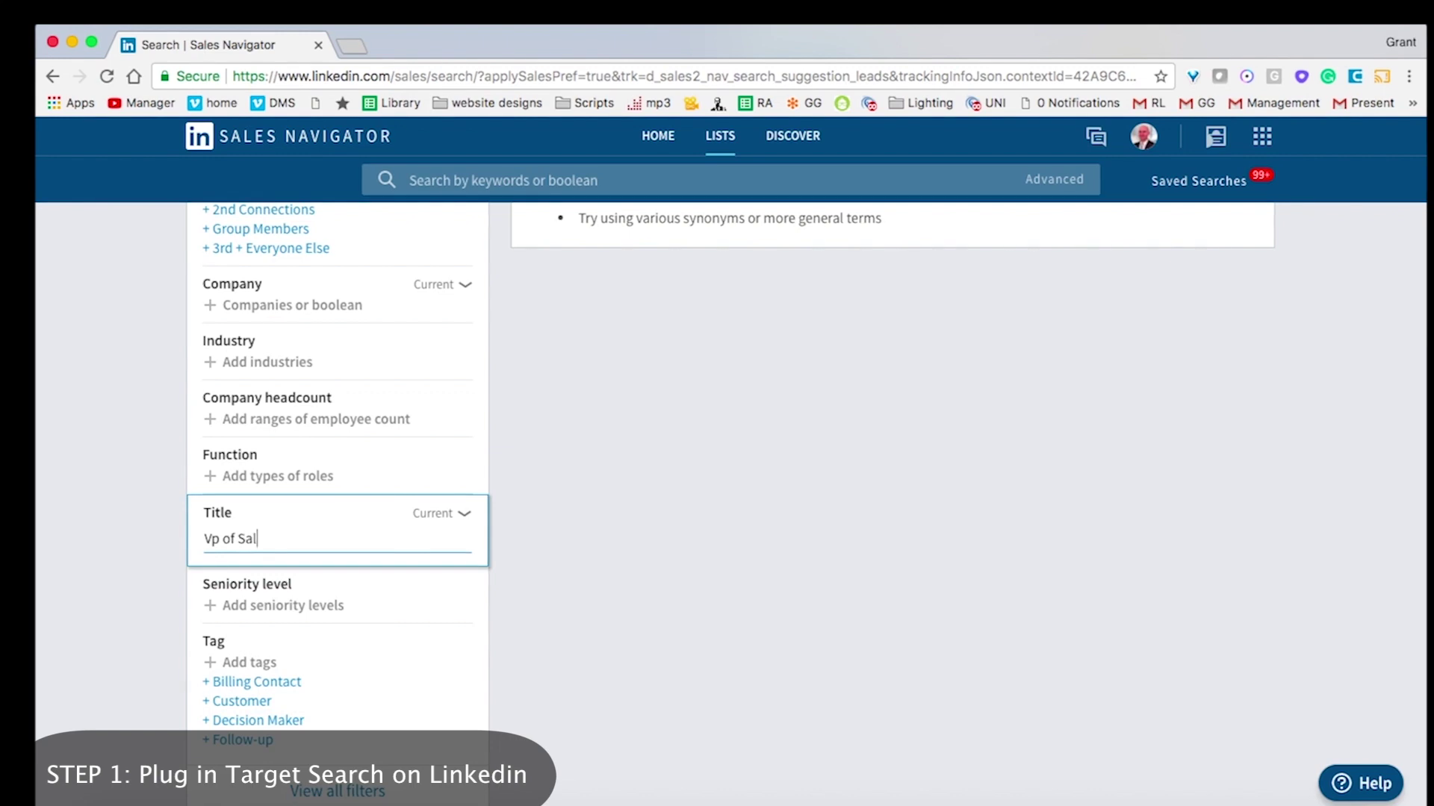
{"action": "type", "text": "es"}
{"action": "key", "text": "Return"}
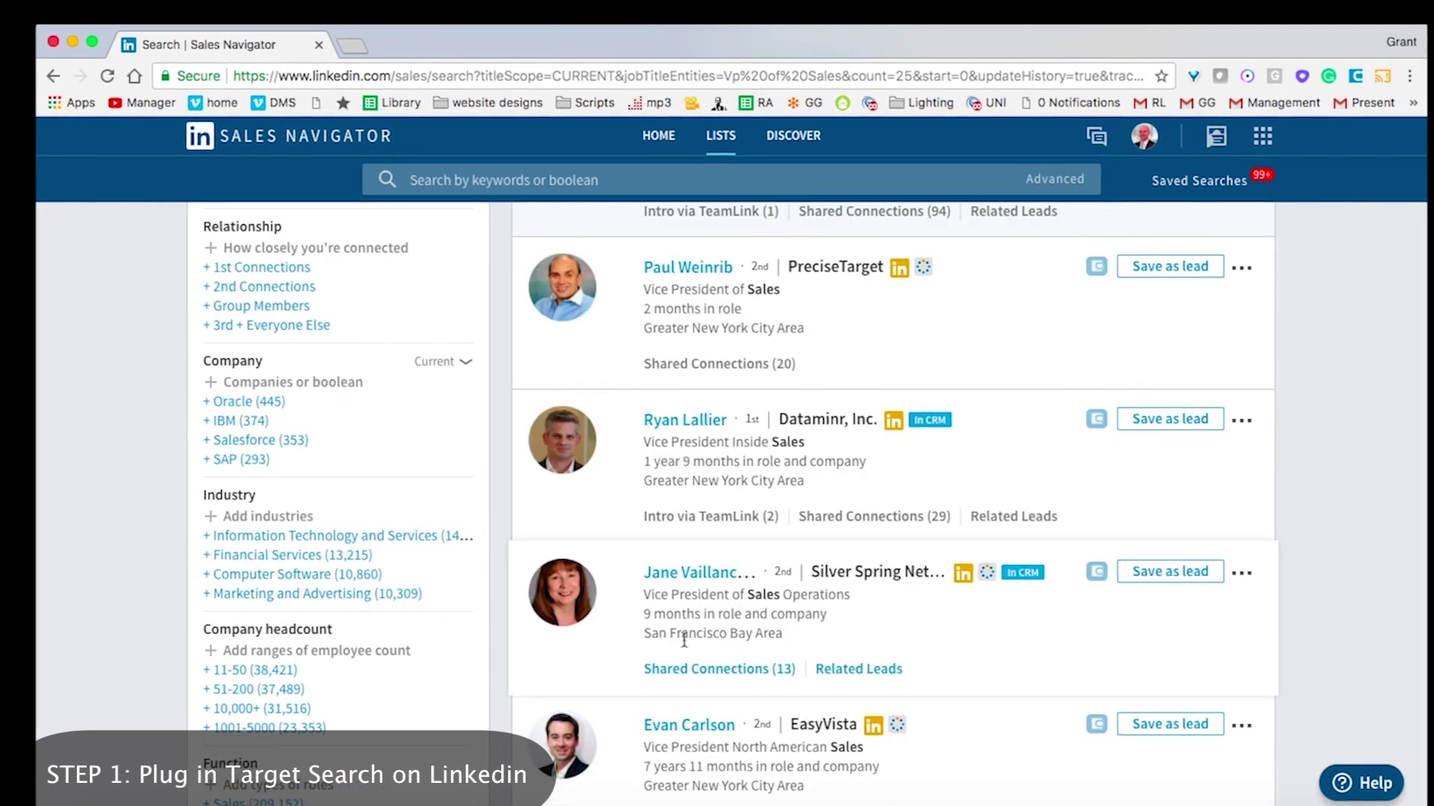
Narrow the lead search to the Greater New York City Area geography.
{"action": "scroll", "coordinate": [299, 594], "scroll_direction": "up", "scroll_amount": 5}
{"action": "left_click", "coordinate": [278, 477]}
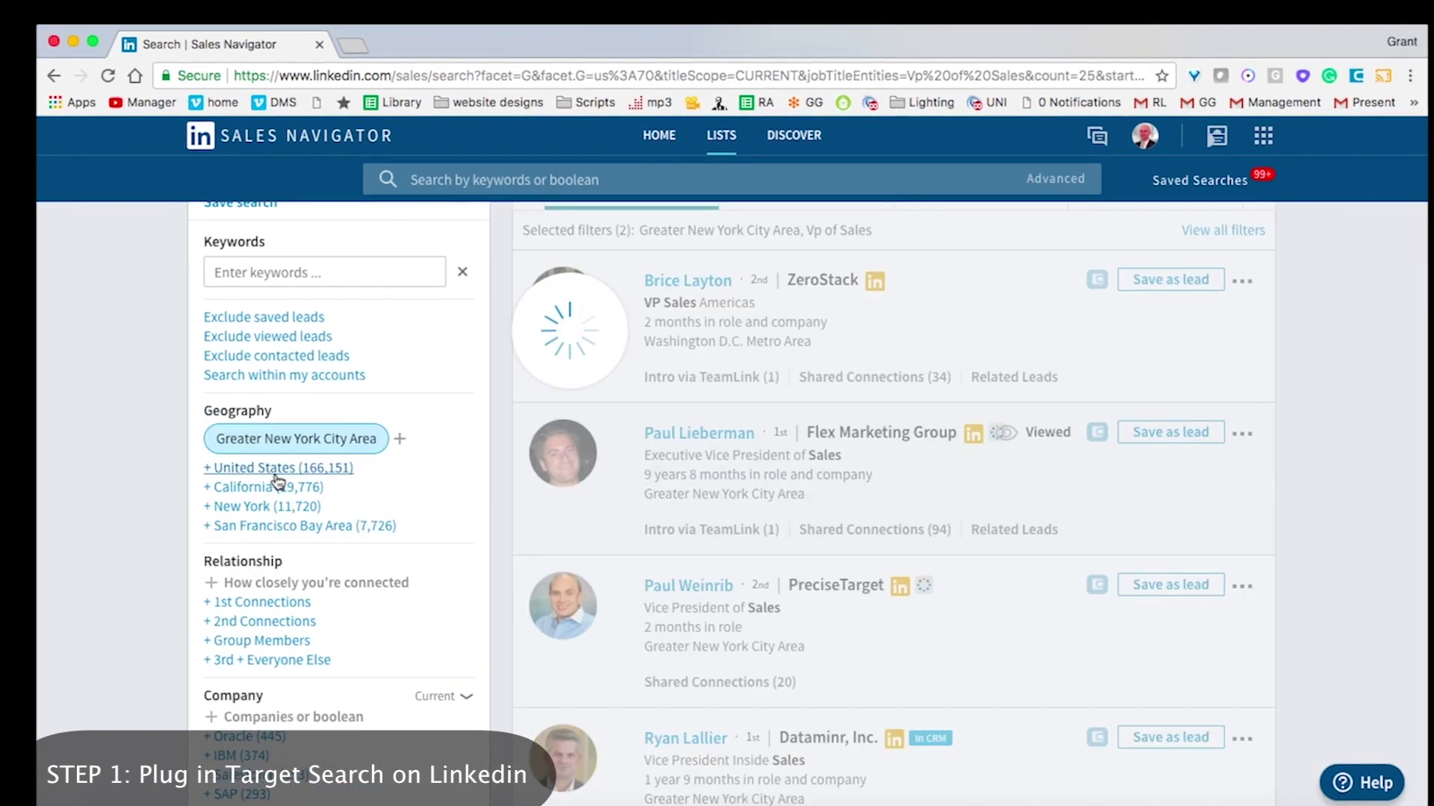
{"action": "scroll", "coordinate": [755, 528], "scroll_direction": "up", "scroll_amount": 3}
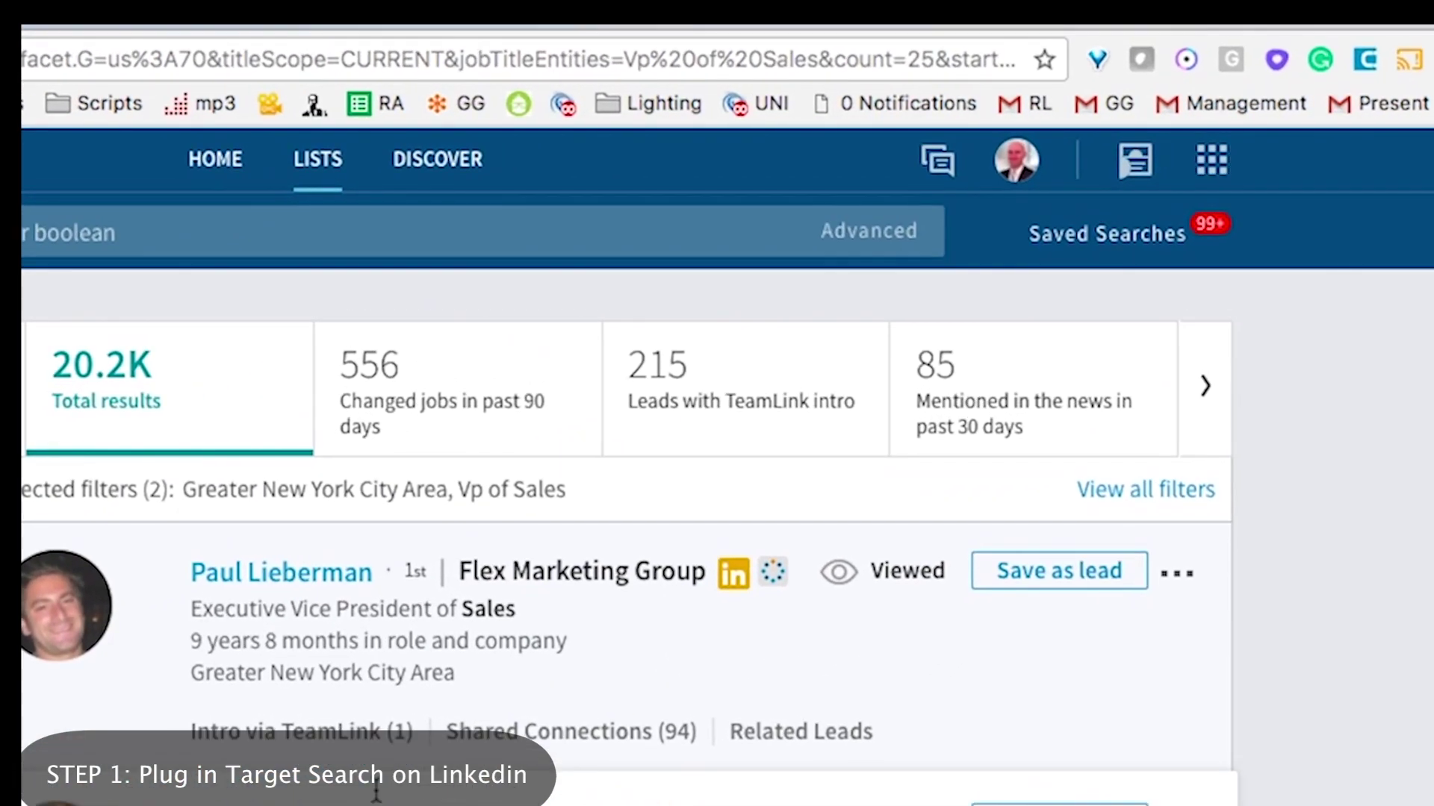
Open the Capture window beside the Sales Navigator search and bring the lead results into view.
{"action": "left_click", "coordinate": [1351, 78]}
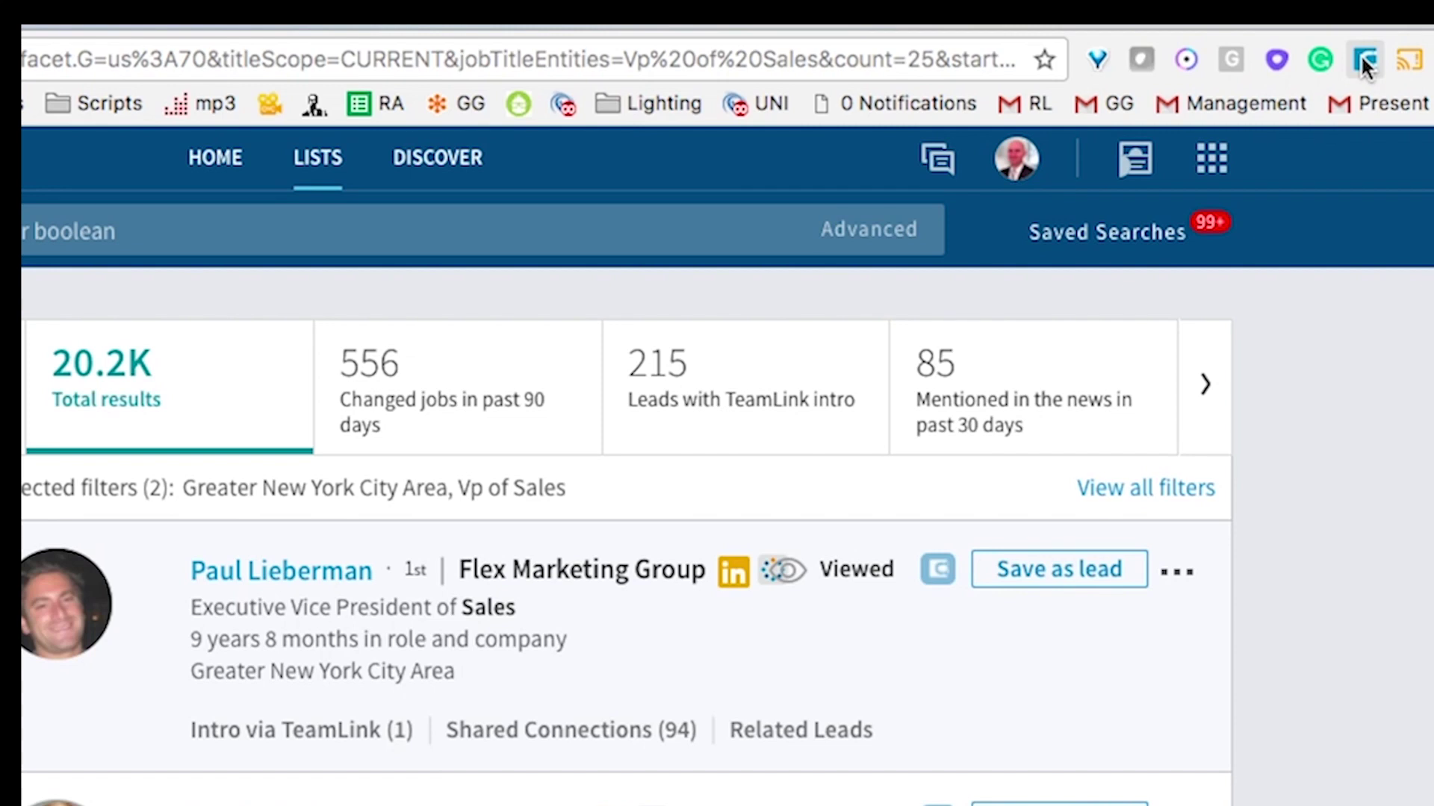
{"action": "scroll", "coordinate": [1222, 495], "scroll_direction": "down", "scroll_amount": 3}
{"action": "scroll", "coordinate": [1222, 482], "scroll_direction": "up", "scroll_amount": 1}
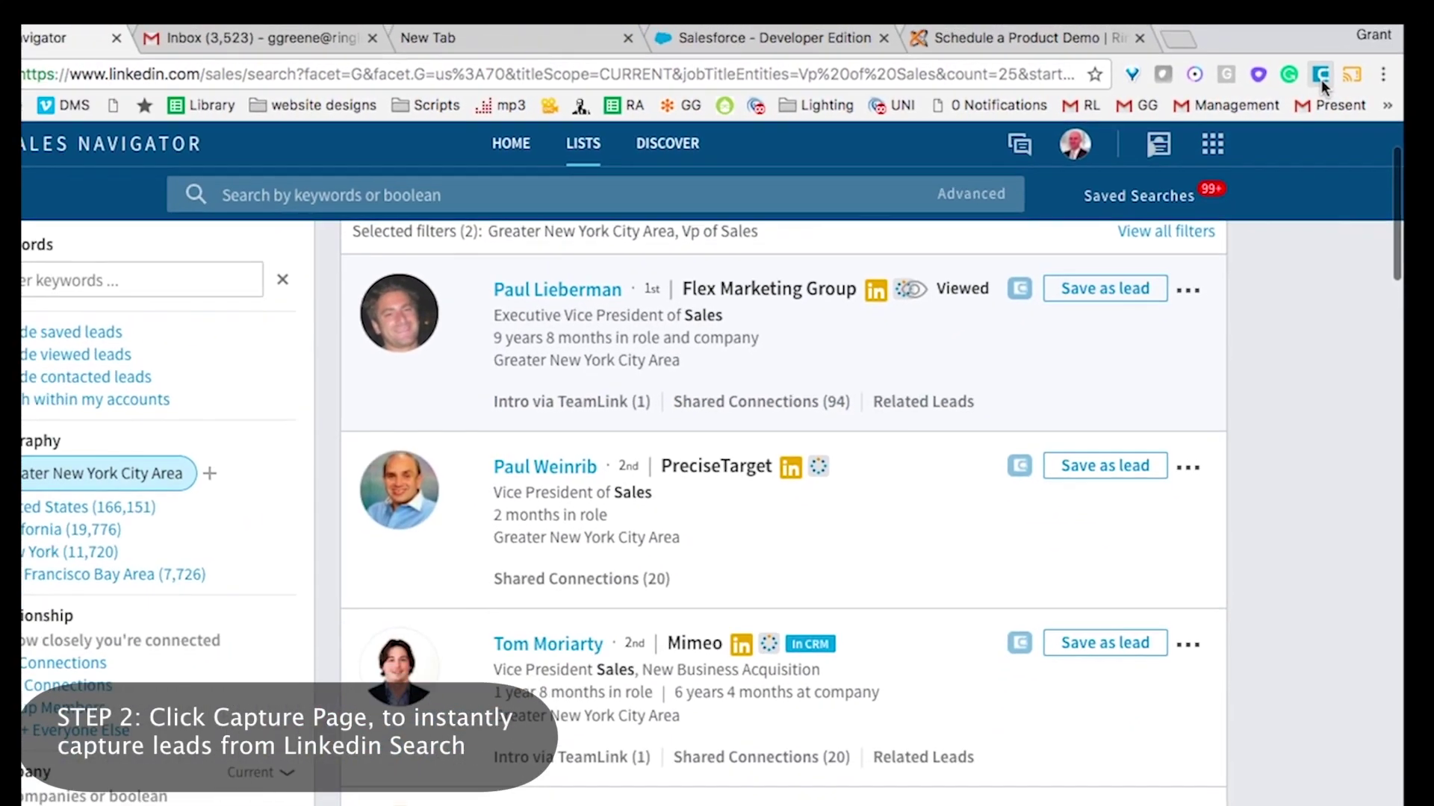
{"action": "left_click", "coordinate": [1342, 67]}
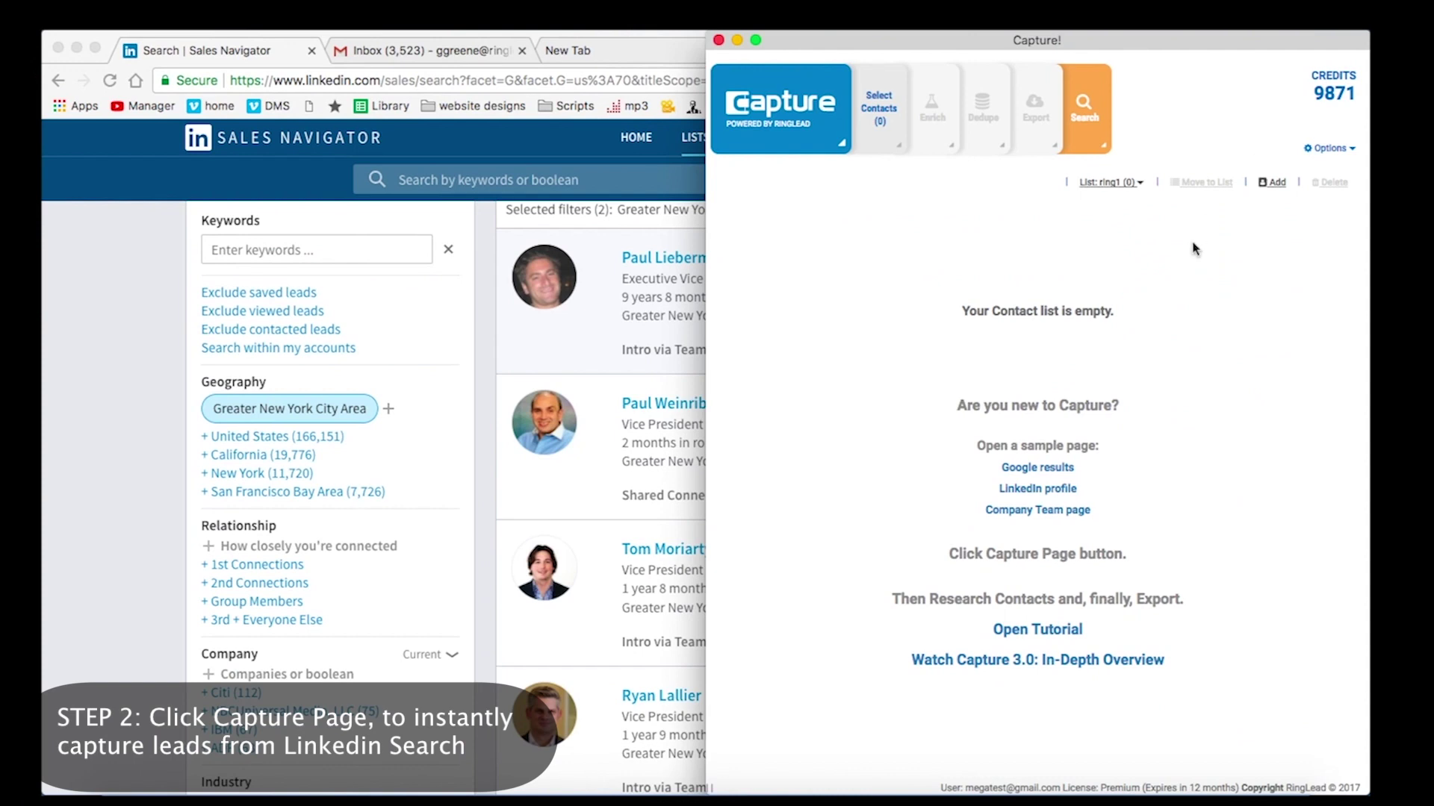
{"action": "left_click", "coordinate": [640, 306]}
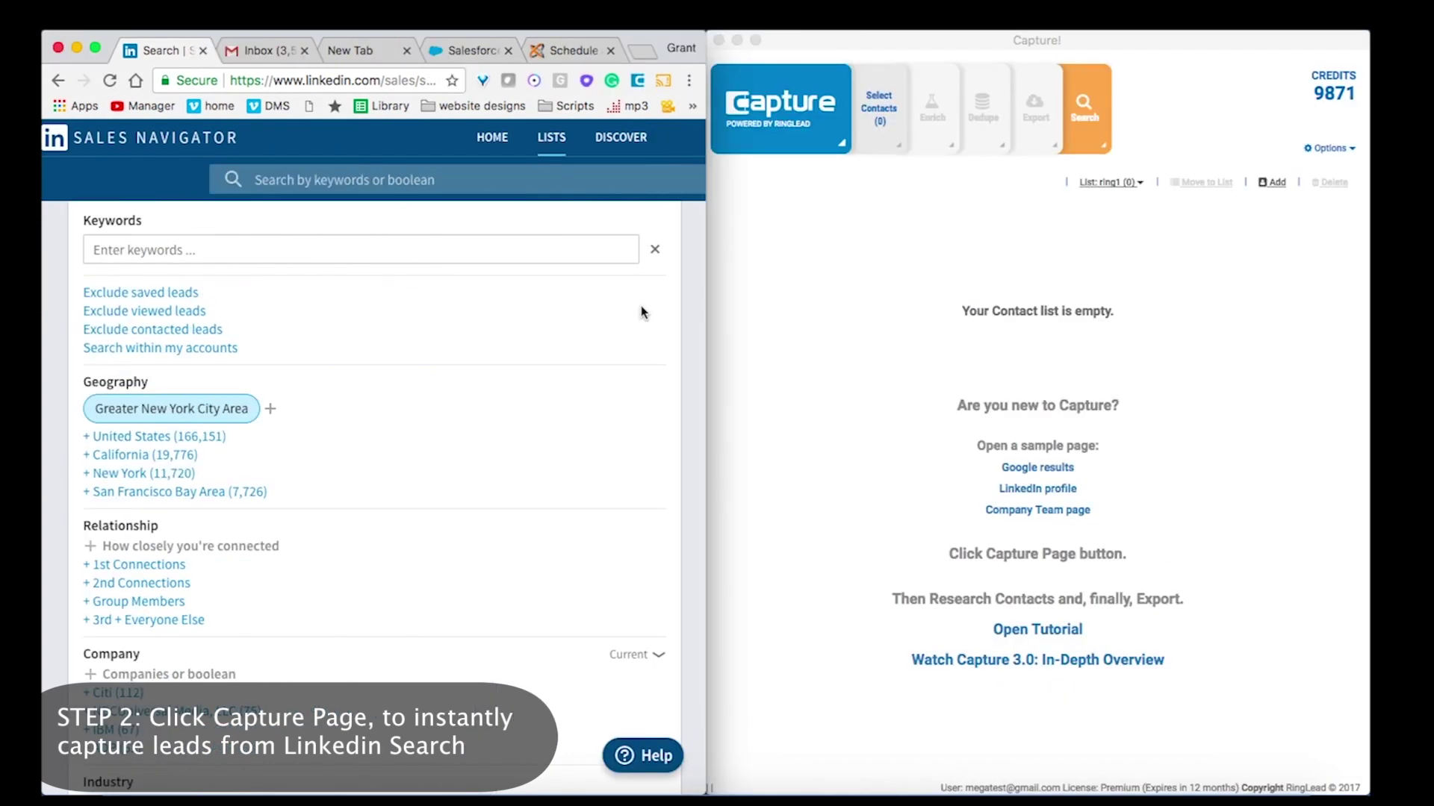
{"action": "scroll", "coordinate": [644, 310], "scroll_direction": "down", "scroll_amount": 3}
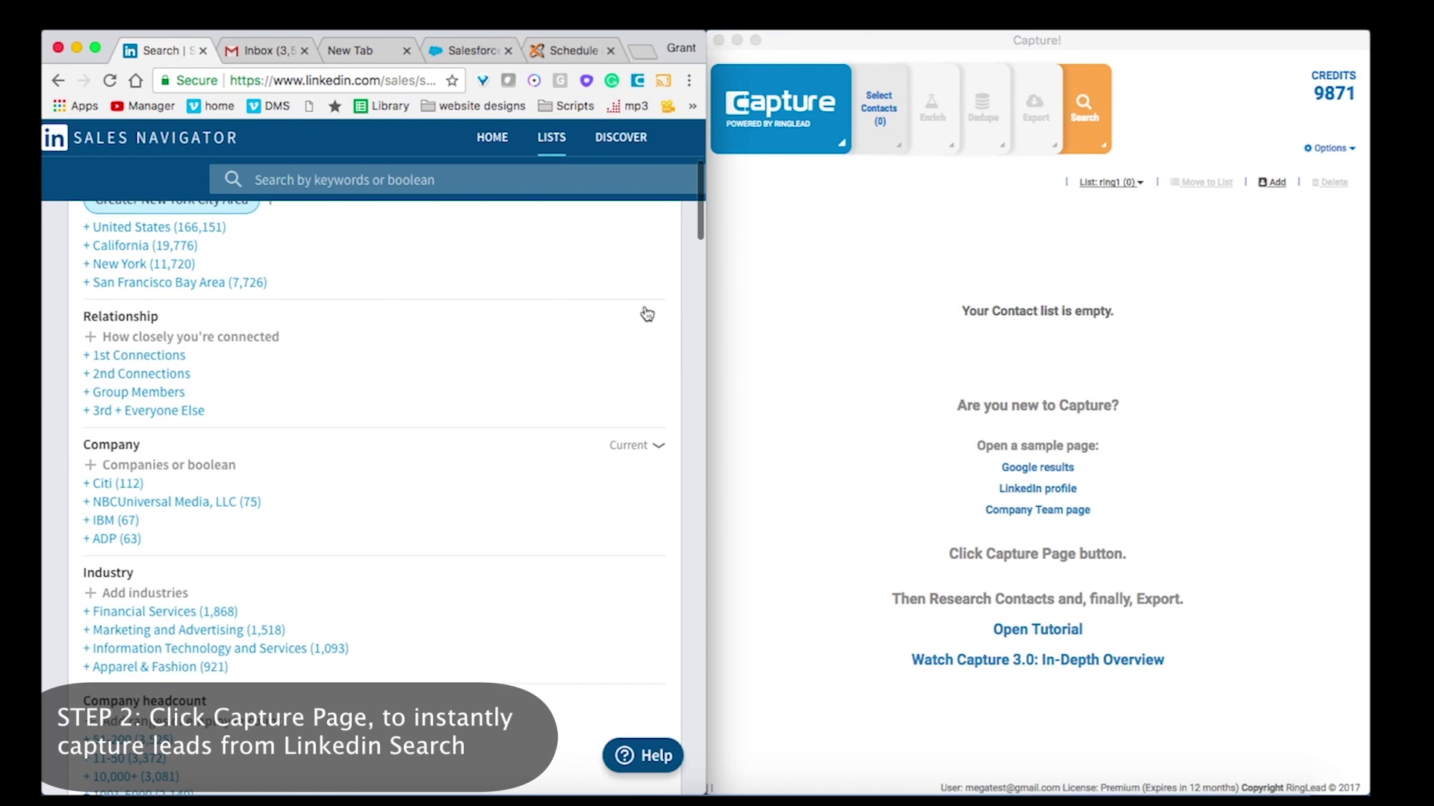
Capture the contacts from the current search results page into the ring1 list.
{"action": "left_click", "coordinate": [790, 121]}
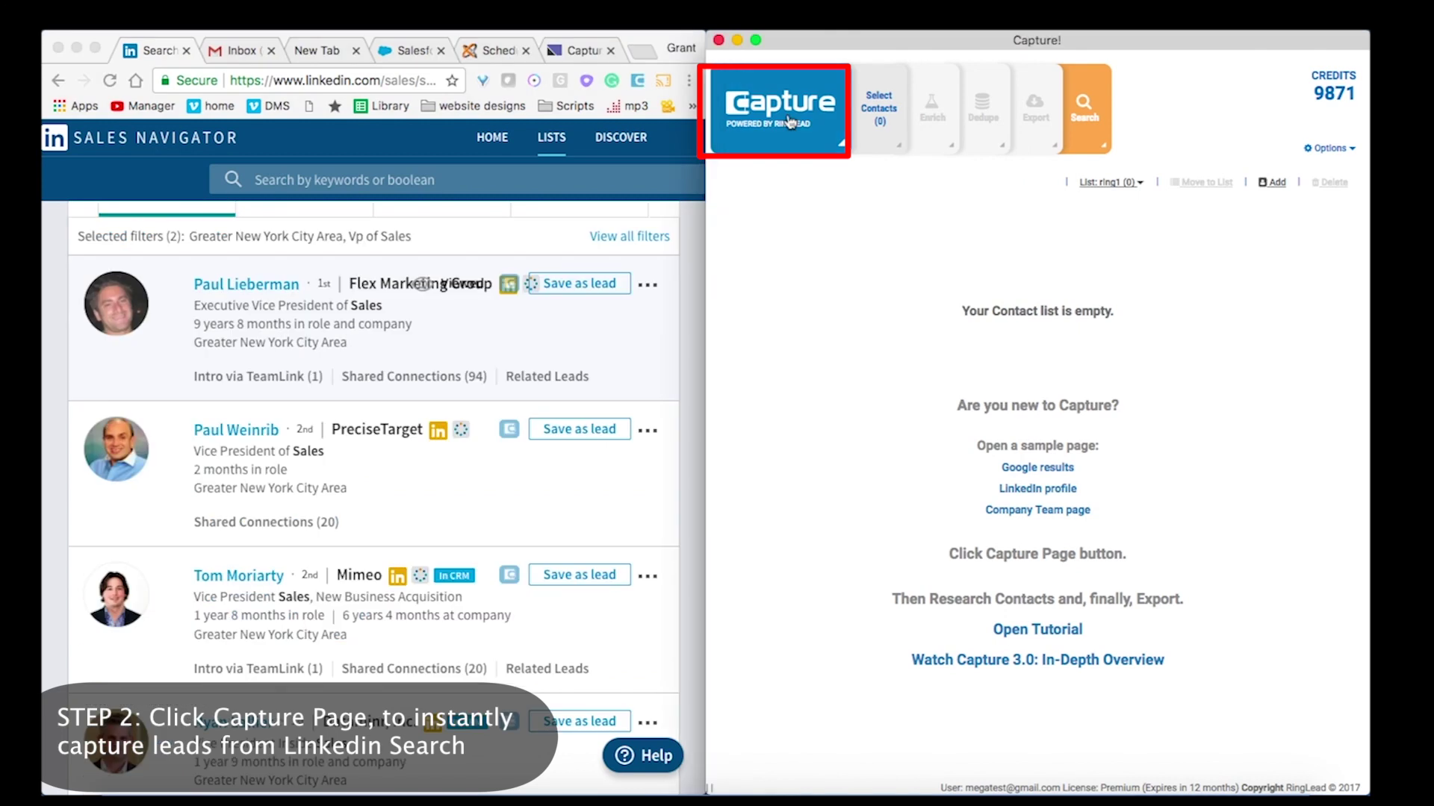
{"action": "left_click", "coordinate": [790, 121]}
{"action": "left_click", "coordinate": [784, 166]}
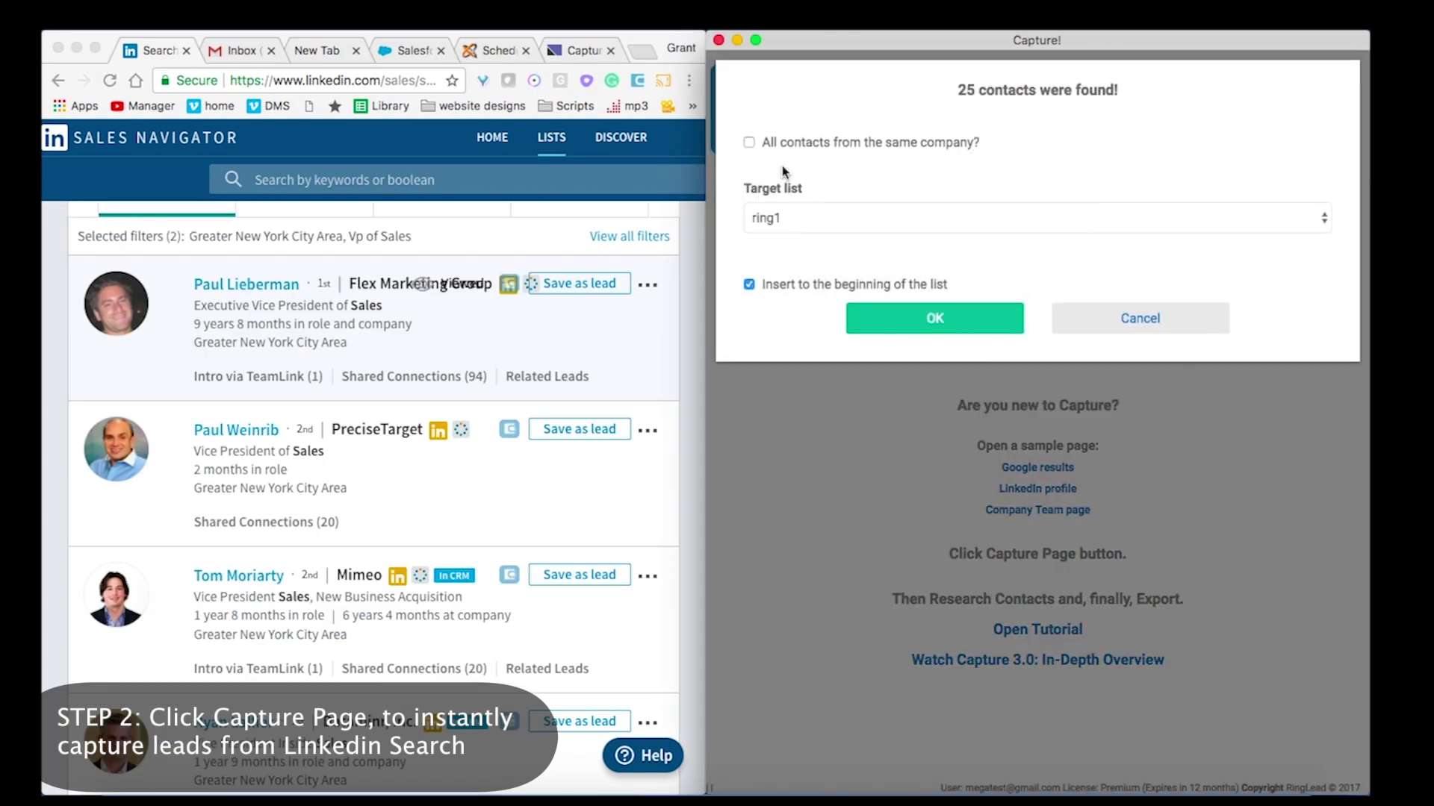
{"action": "left_click", "coordinate": [896, 328]}
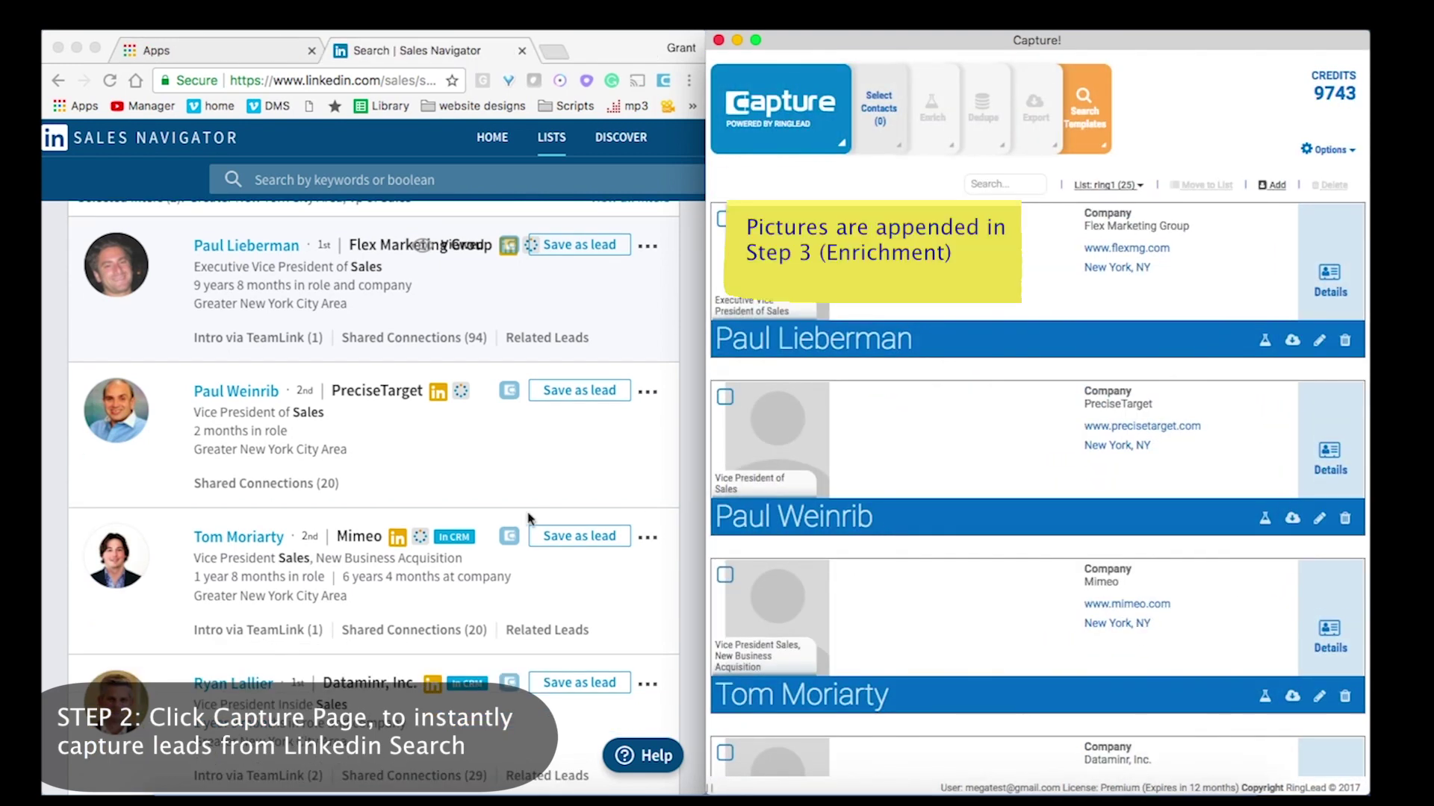
Go to page 2 of the lead search results and capture its contacts into the ring1 list.
{"action": "scroll", "coordinate": [531, 521], "scroll_direction": "down", "scroll_amount": 15}
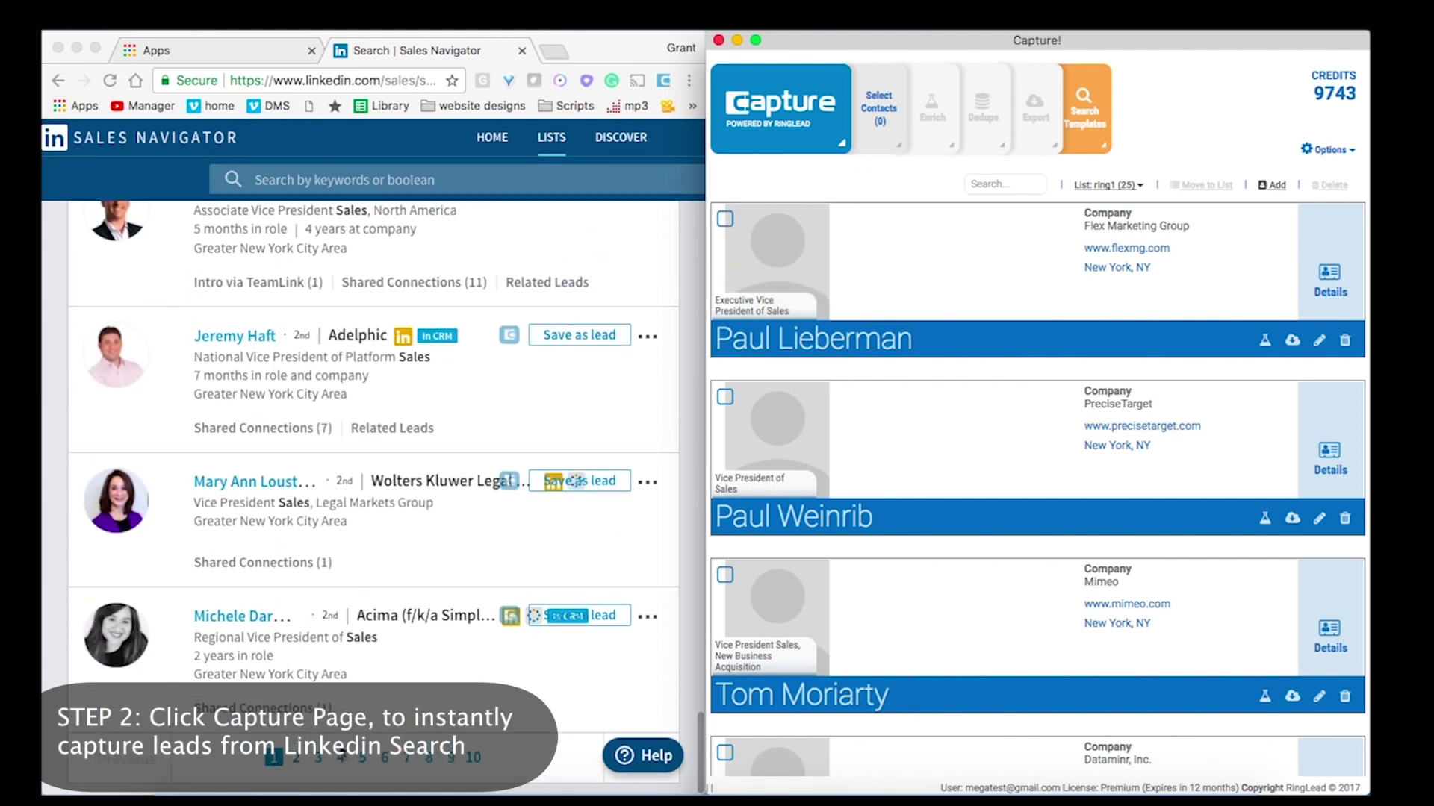
{"action": "left_click", "coordinate": [297, 759]}
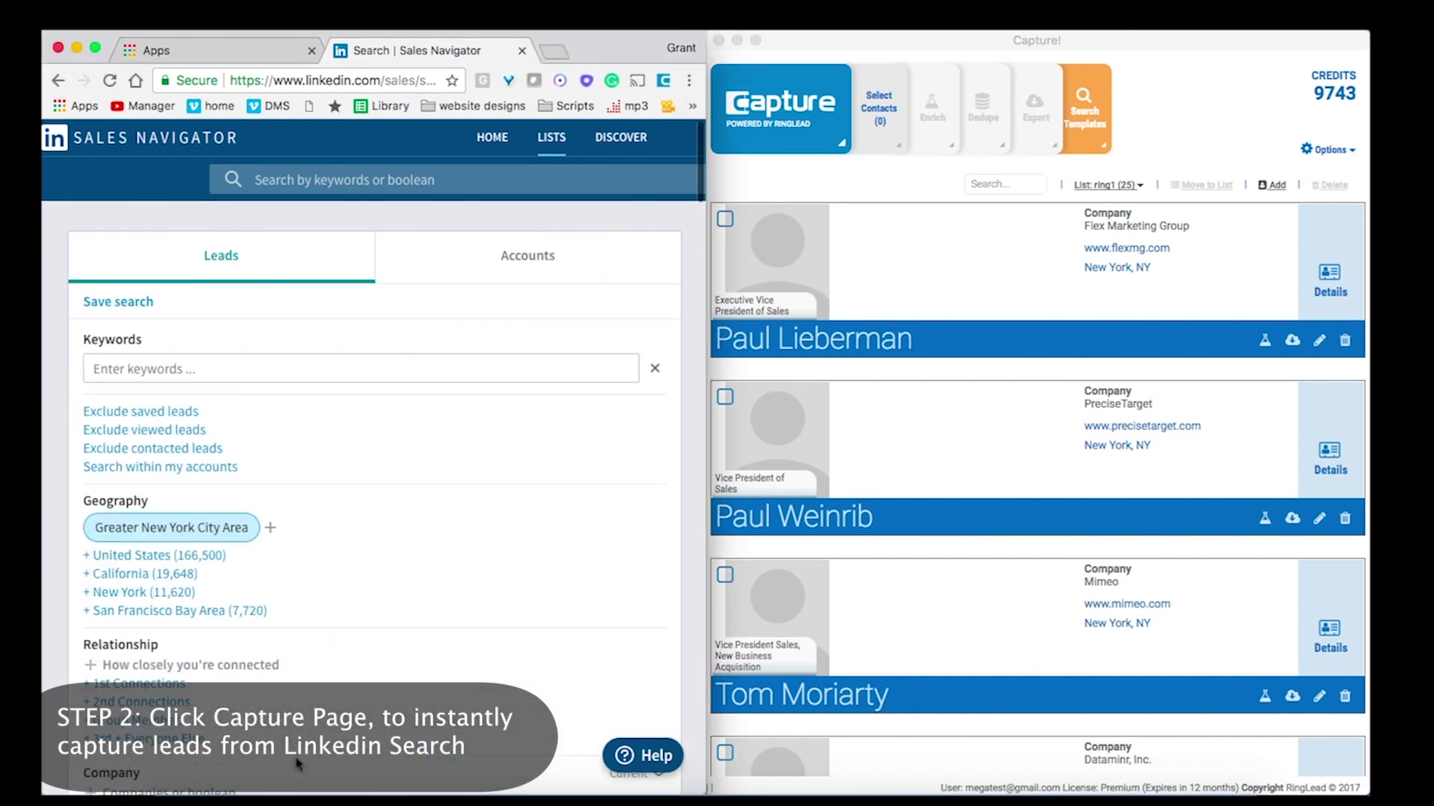
{"action": "left_click", "coordinate": [803, 110]}
{"action": "left_click", "coordinate": [803, 110]}
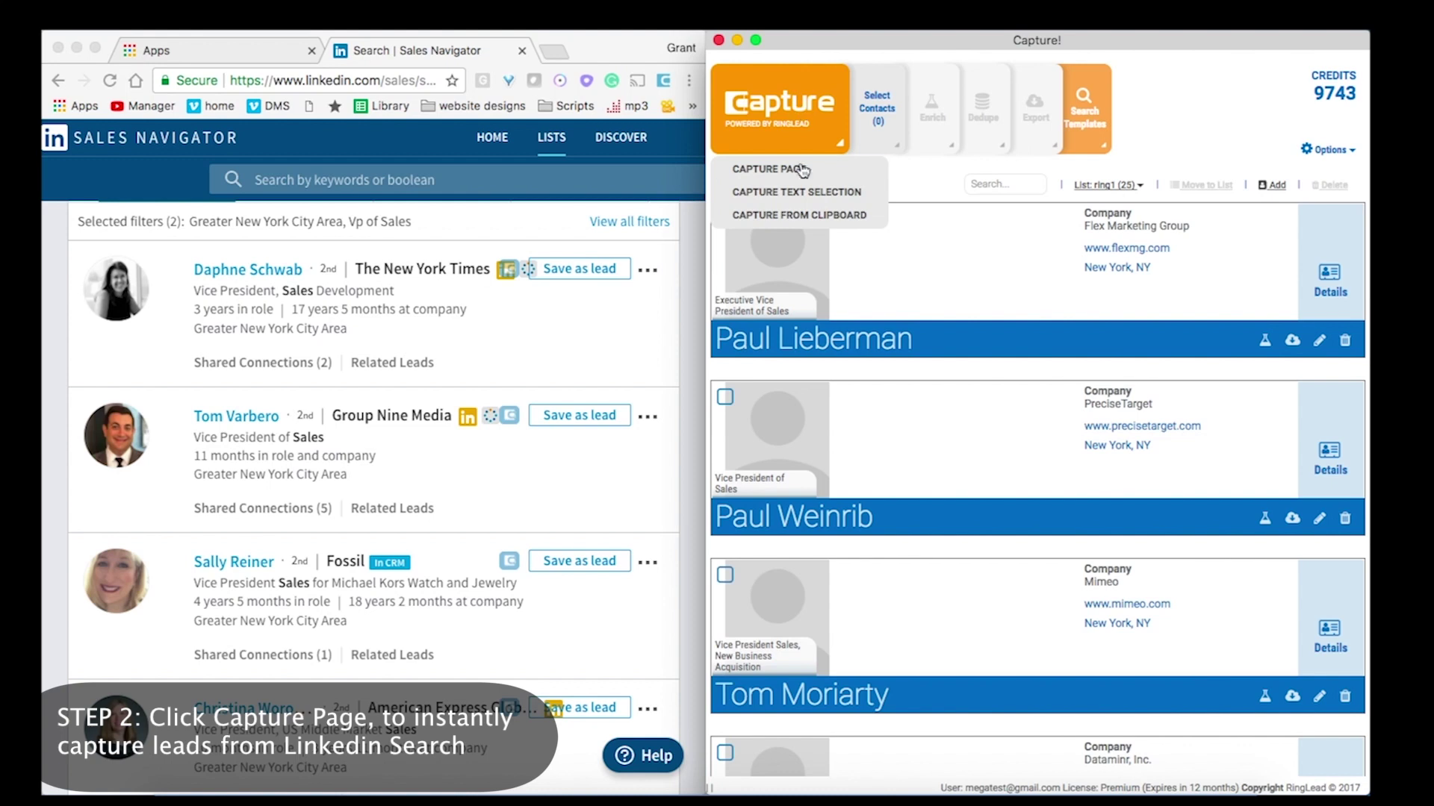
{"action": "left_click", "coordinate": [796, 166]}
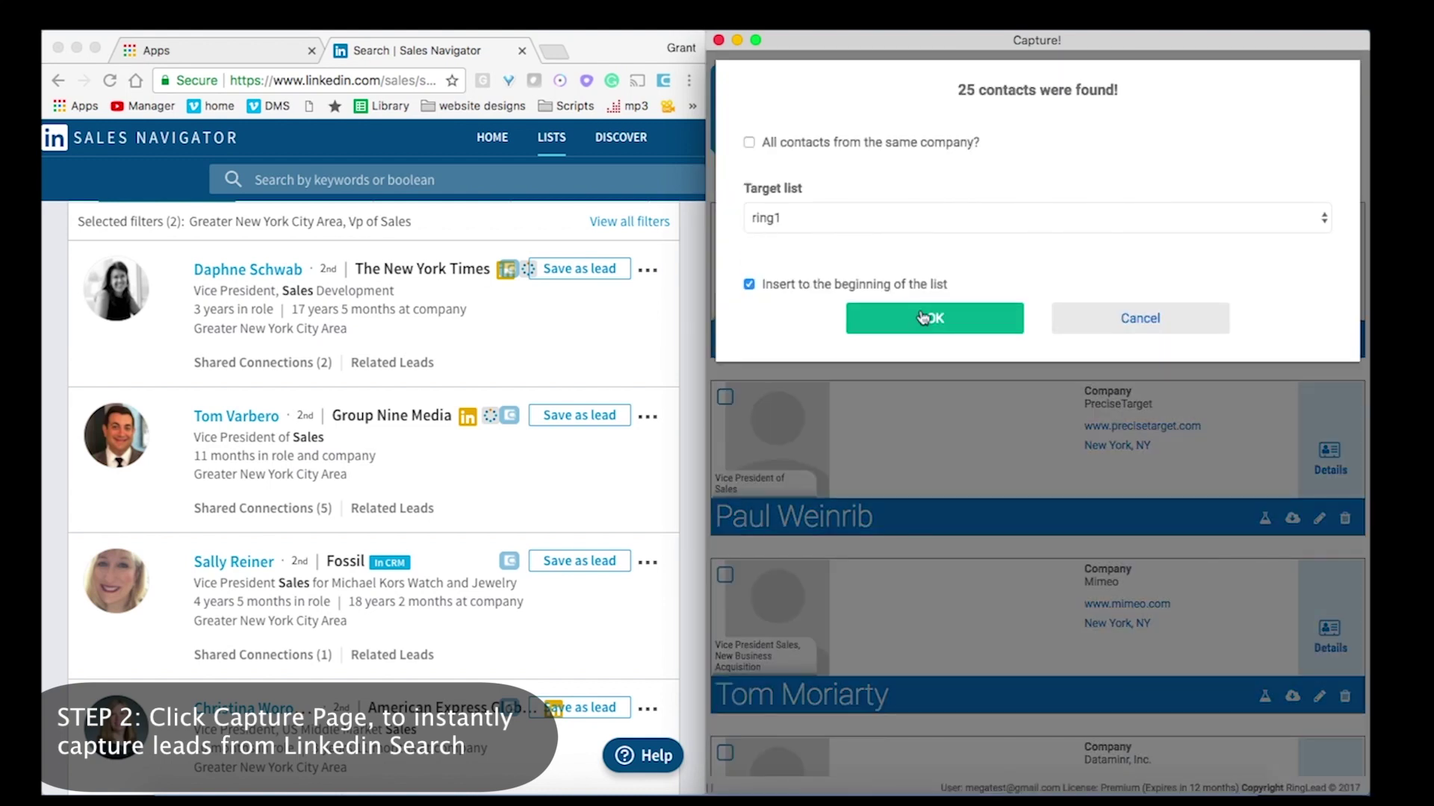
{"action": "left_click", "coordinate": [924, 318]}
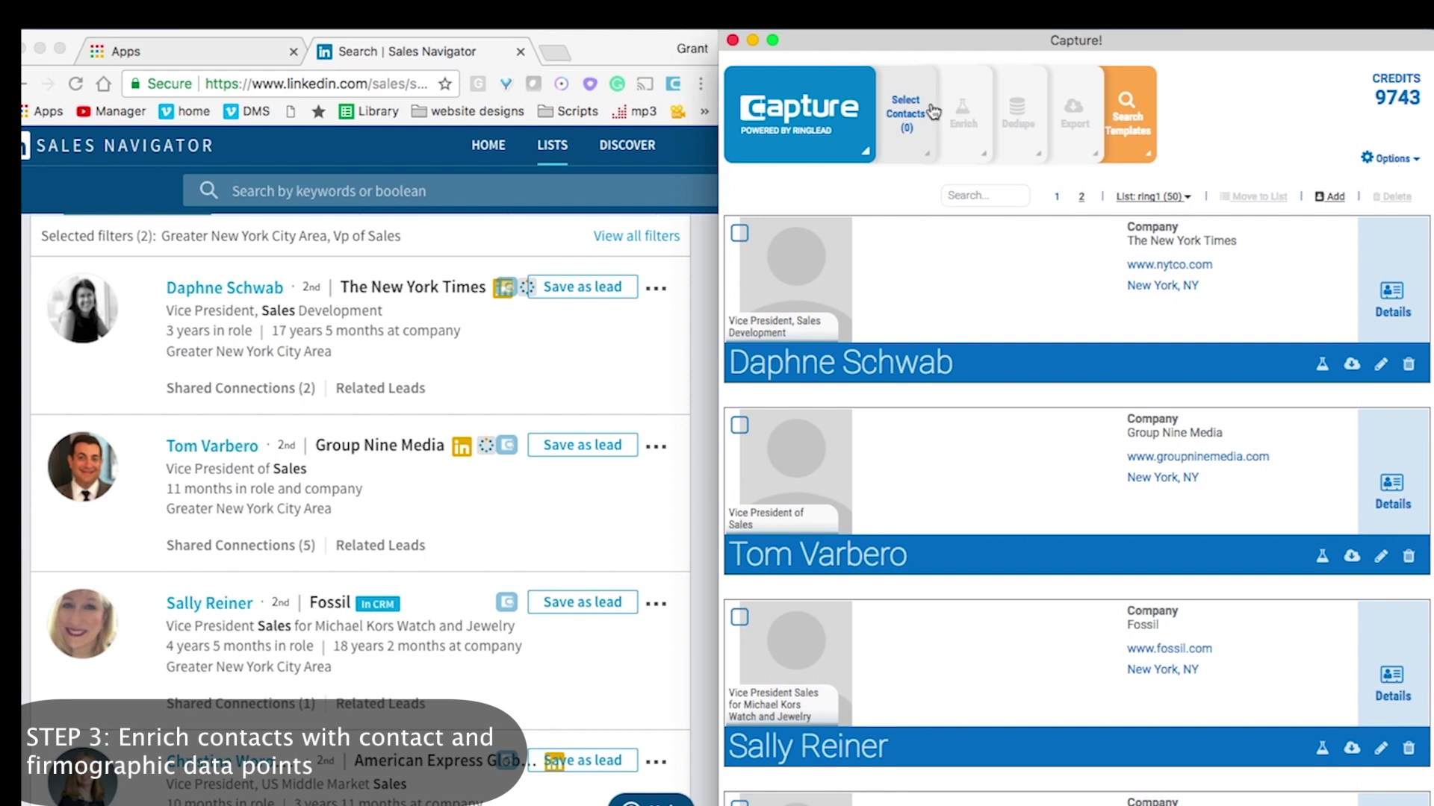
Select all contacts in the ring1 list and enrich them.
{"action": "left_click", "coordinate": [908, 112]}
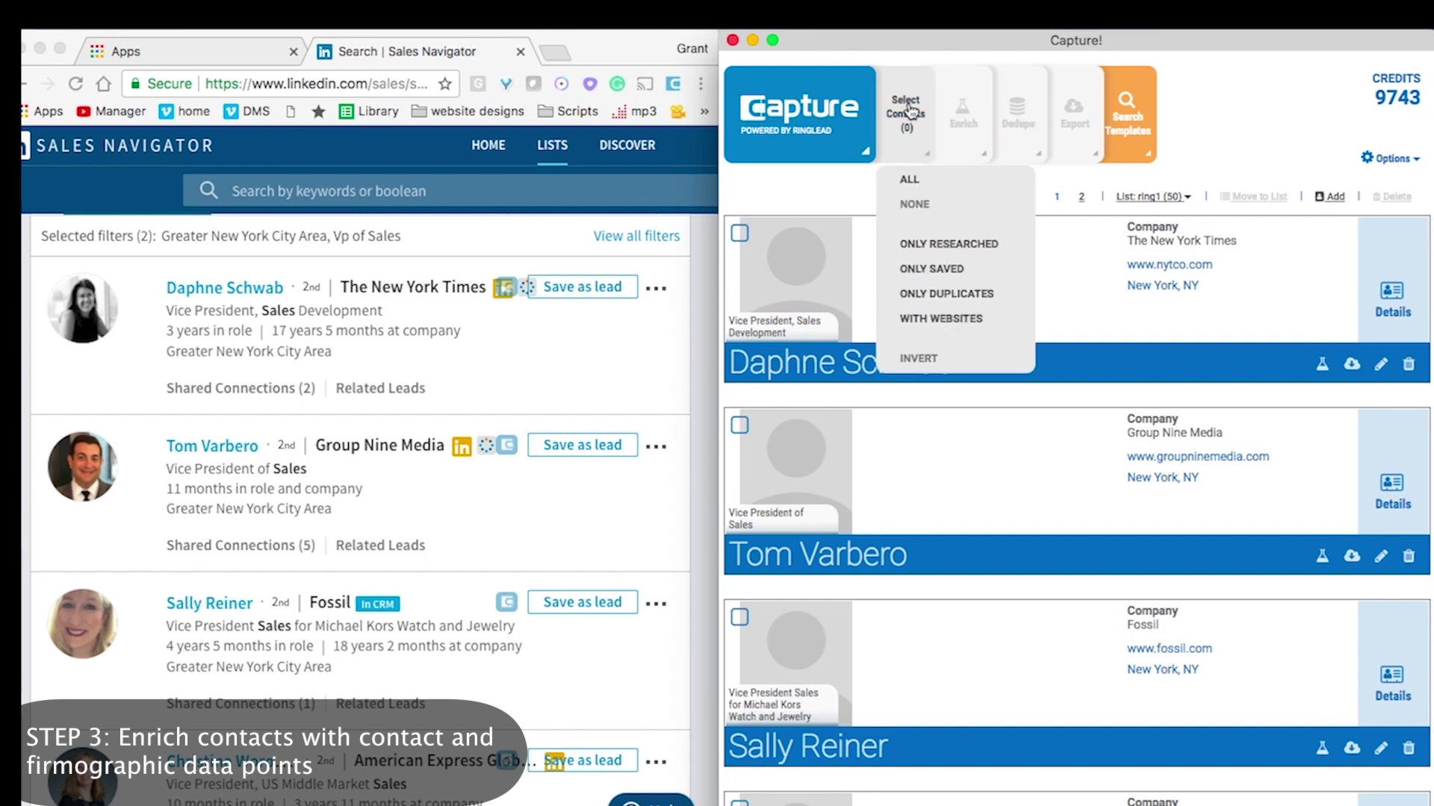
{"action": "left_click", "coordinate": [924, 179]}
{"action": "left_click", "coordinate": [966, 127]}
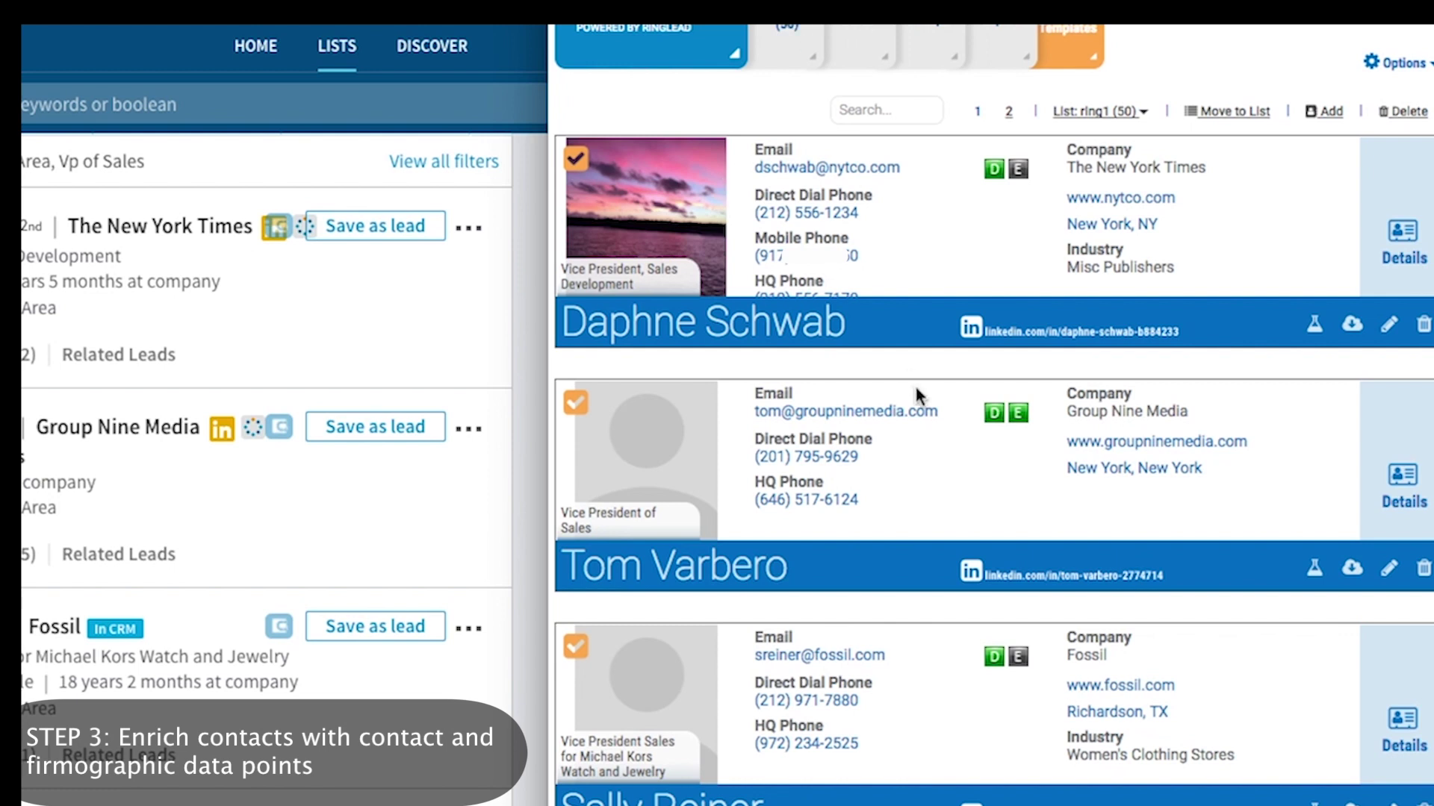
Review the enriched contacts through page 2 of the ring1 list and examine the full details of the RingLead, Inc. Vice President Sales contact.
{"action": "scroll", "coordinate": [893, 389], "scroll_direction": "down", "scroll_amount": 20}
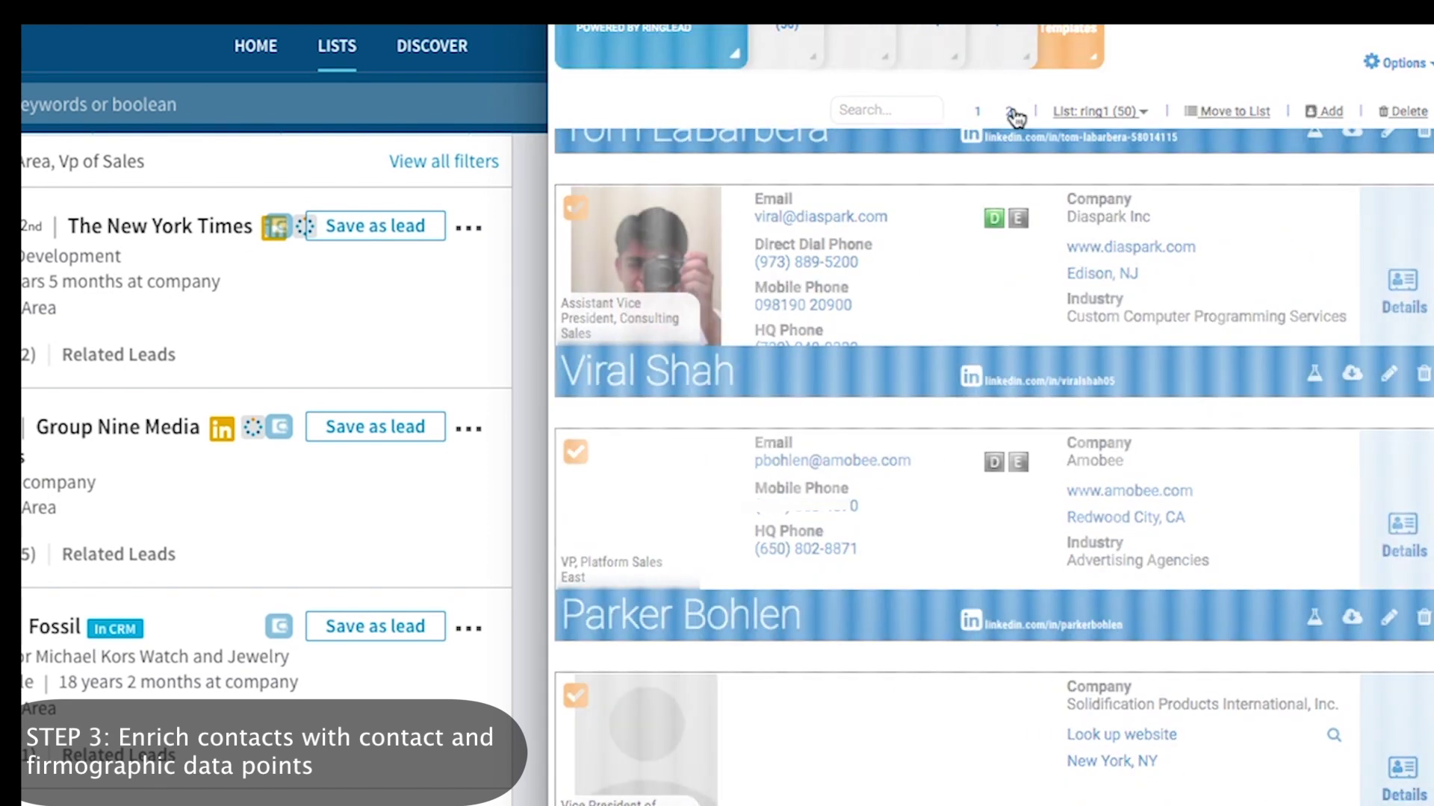
{"action": "left_click", "coordinate": [1013, 112]}
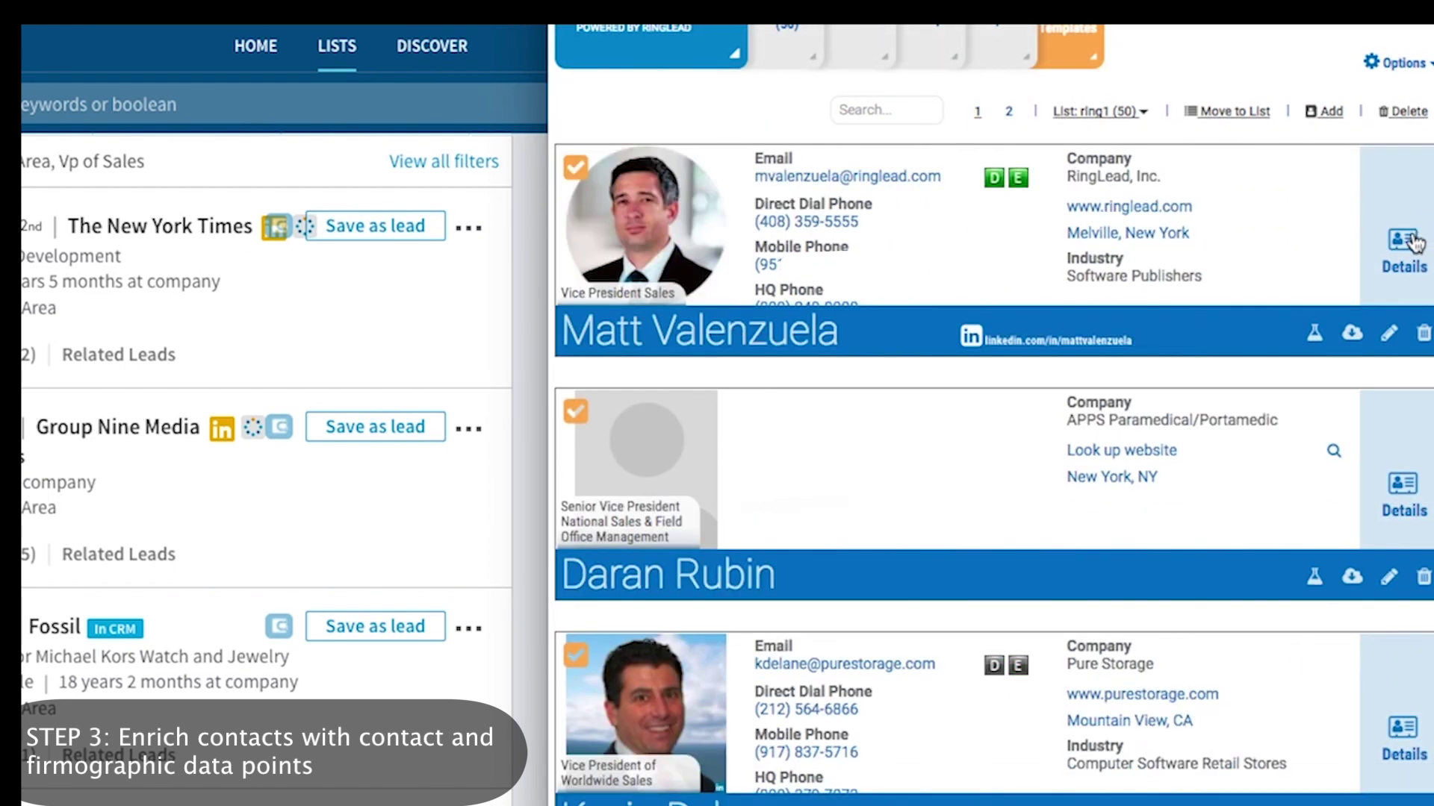
{"action": "left_click", "coordinate": [1407, 245]}
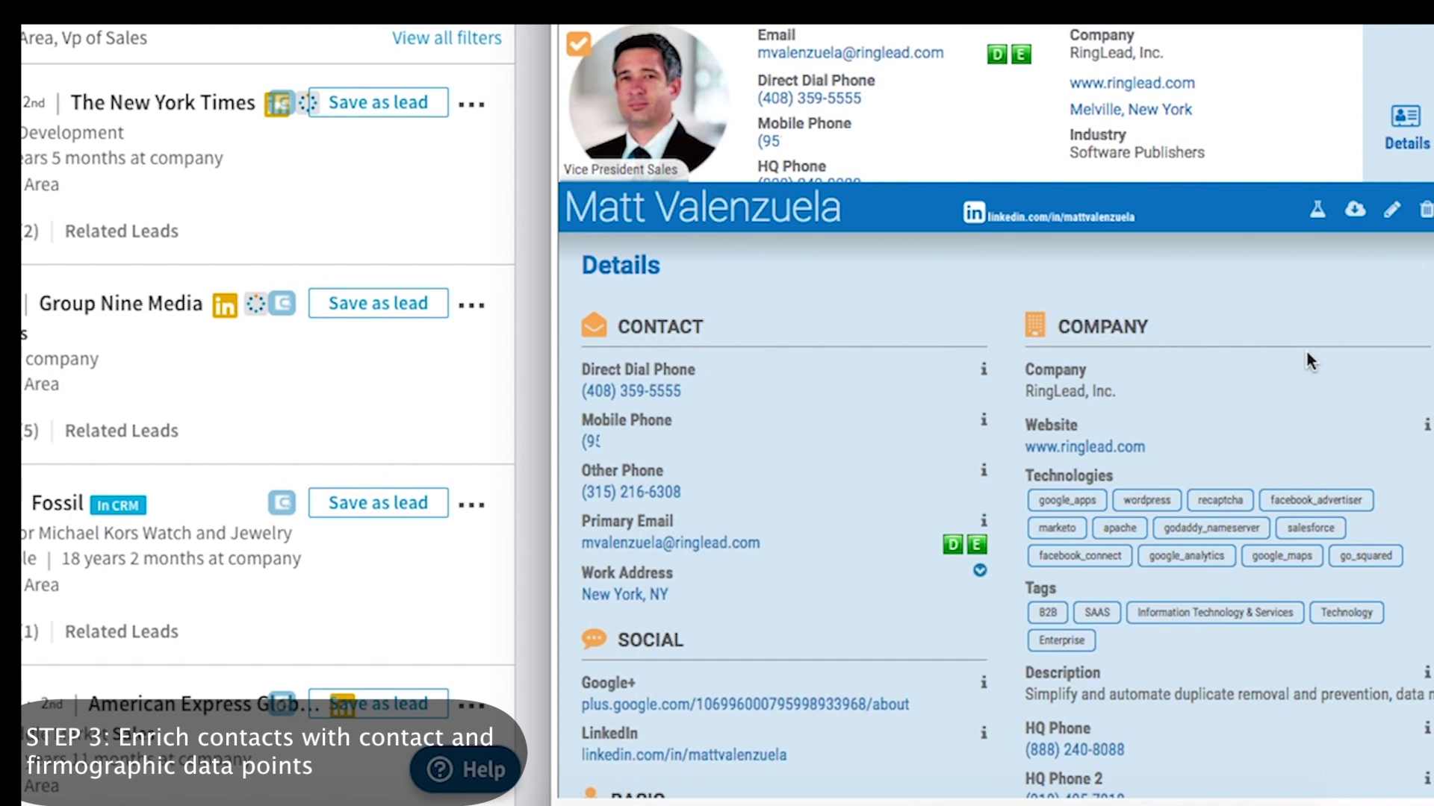
{"action": "scroll", "coordinate": [1306, 351], "scroll_direction": "down", "scroll_amount": 3}
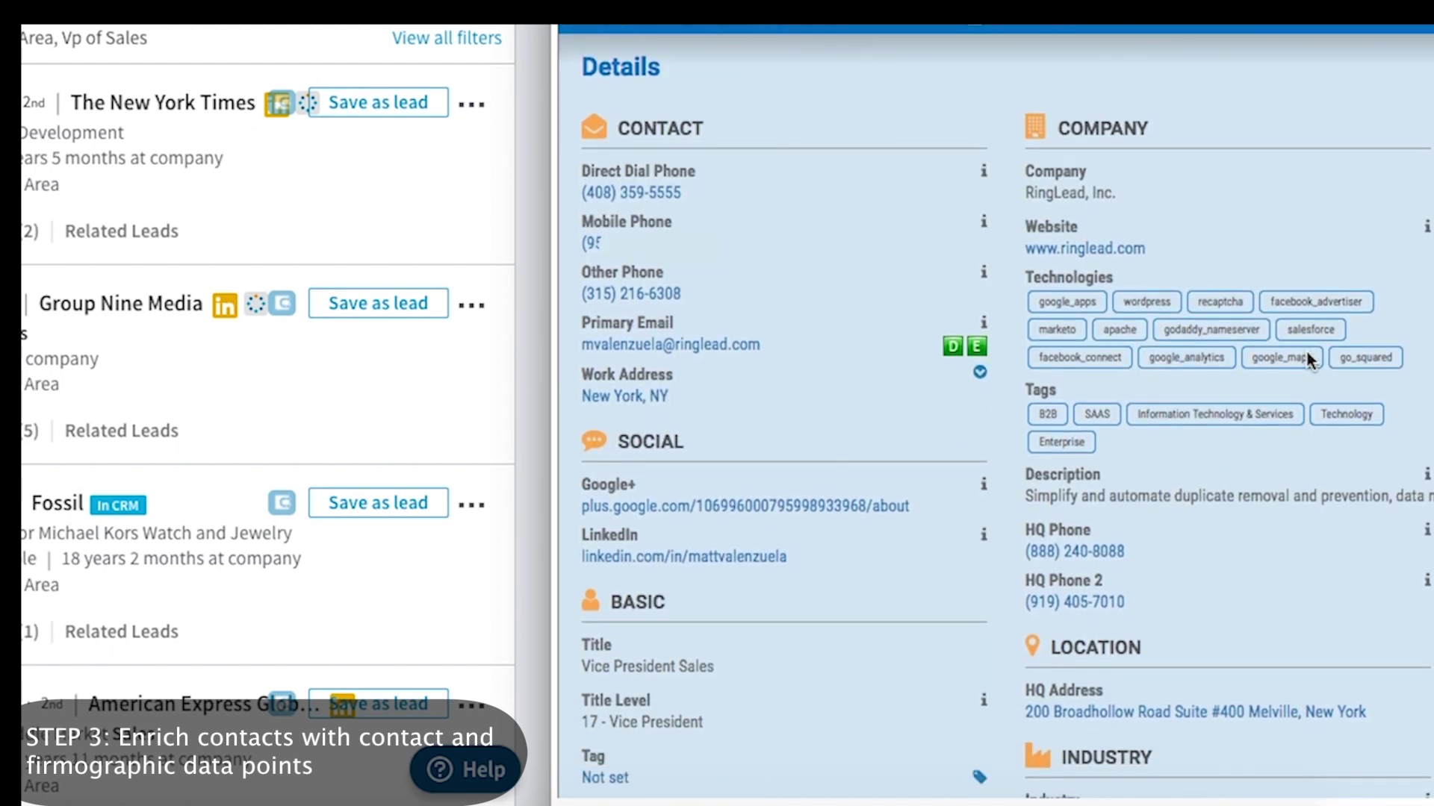
{"action": "scroll", "coordinate": [1306, 351], "scroll_direction": "down", "scroll_amount": 4}
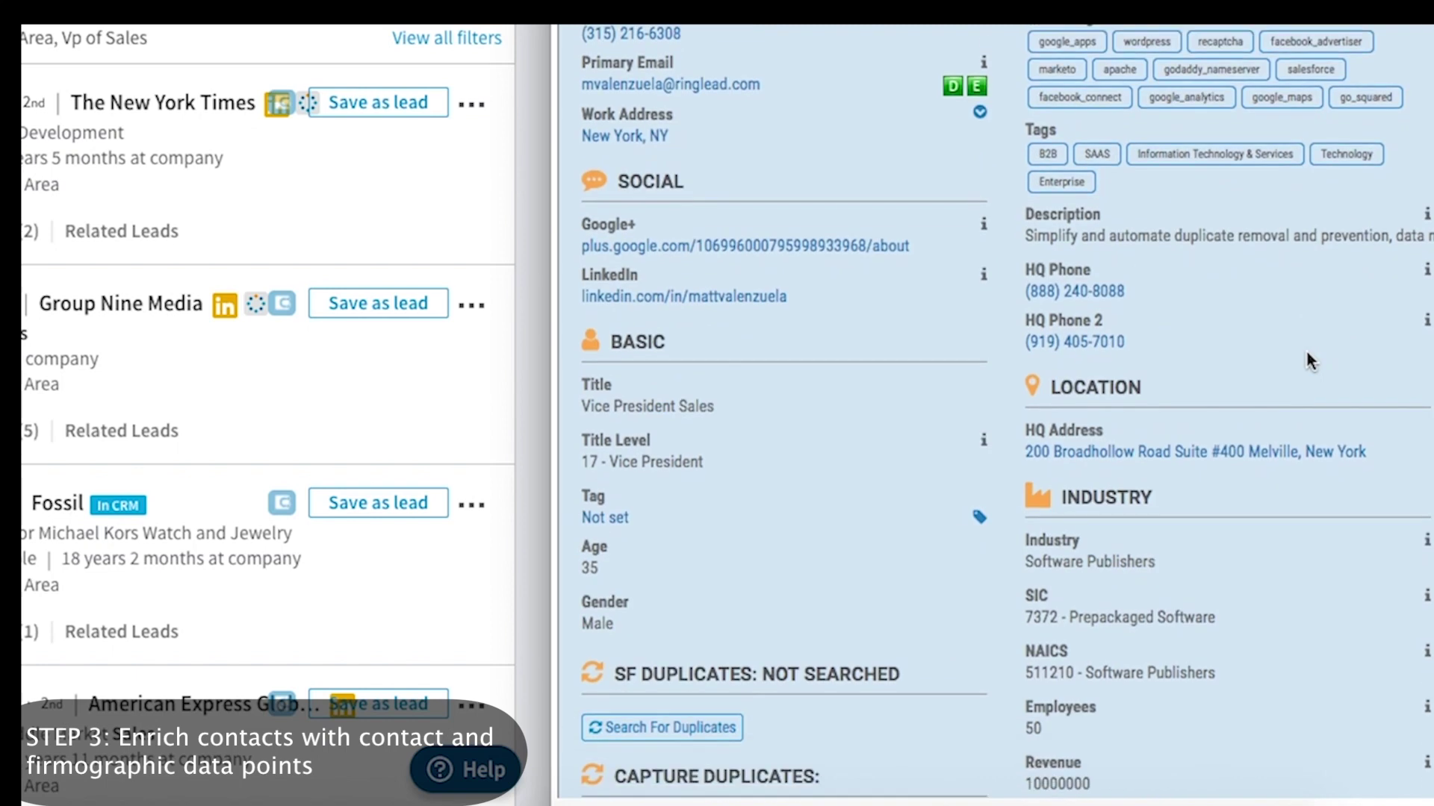
{"action": "scroll", "coordinate": [1307, 356], "scroll_direction": "down", "scroll_amount": 2}
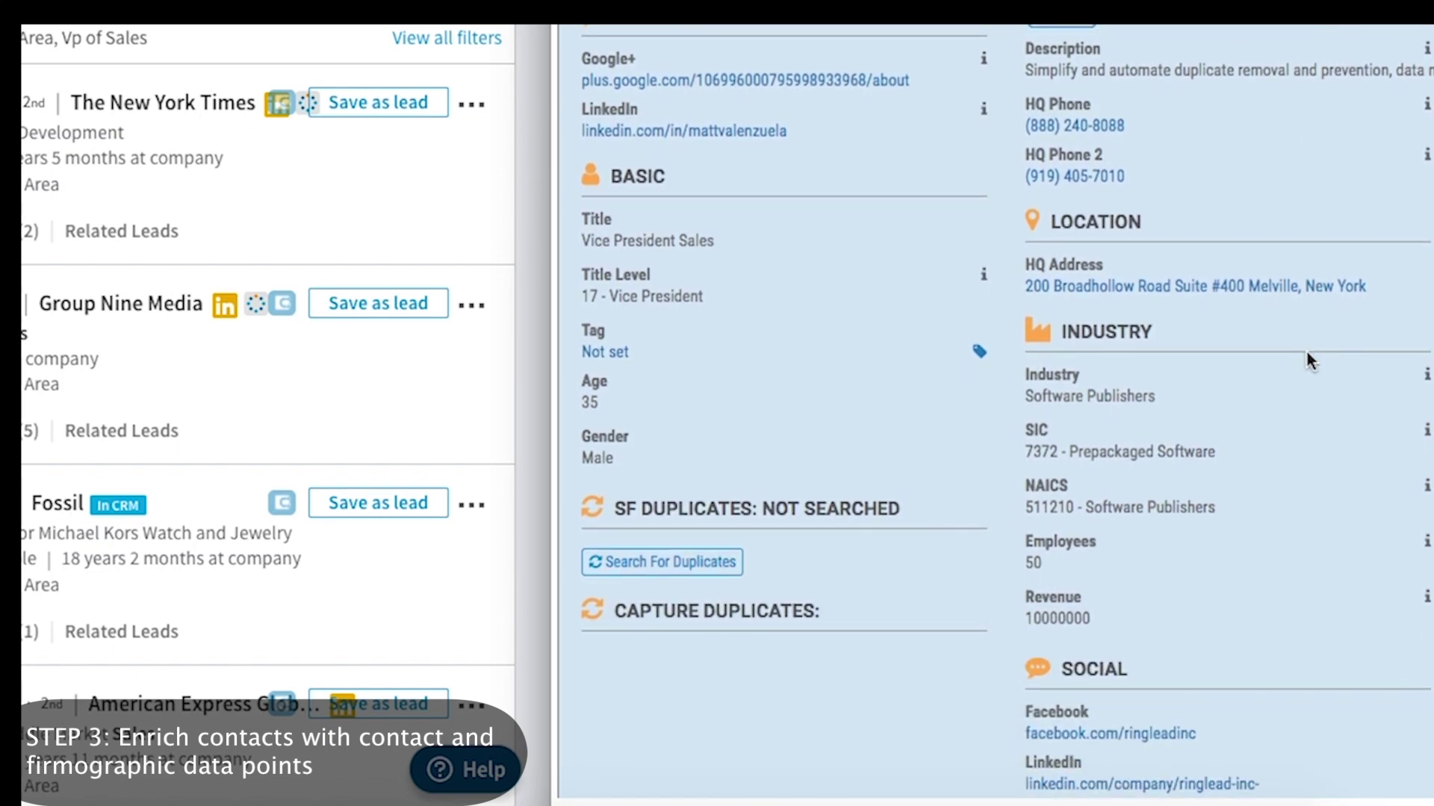
{"action": "scroll", "coordinate": [1307, 355], "scroll_direction": "down", "scroll_amount": 3}
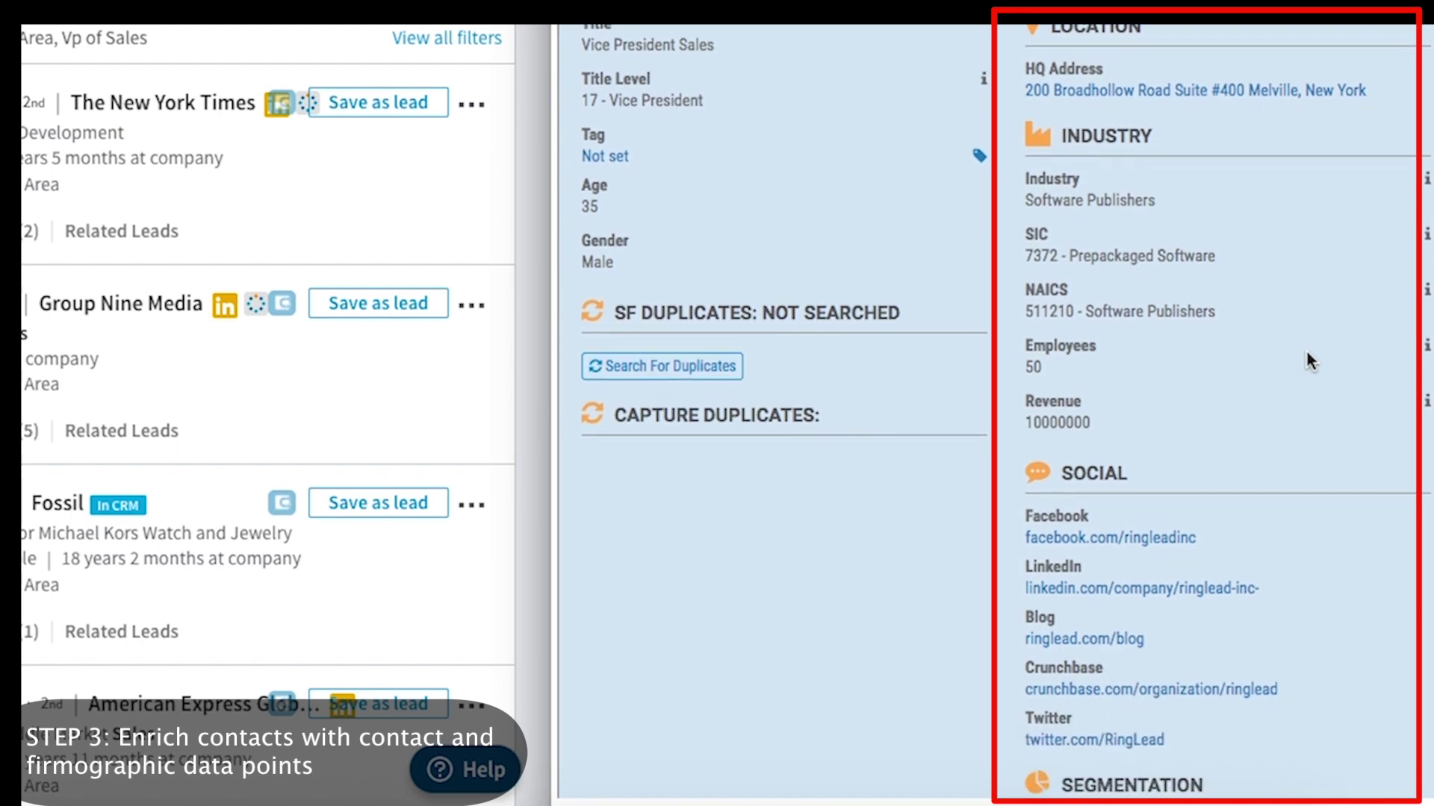
Select all contacts in the ring1 list and run the duplicate search on them.
{"action": "scroll", "coordinate": [1307, 352], "scroll_direction": "down", "scroll_amount": 1}
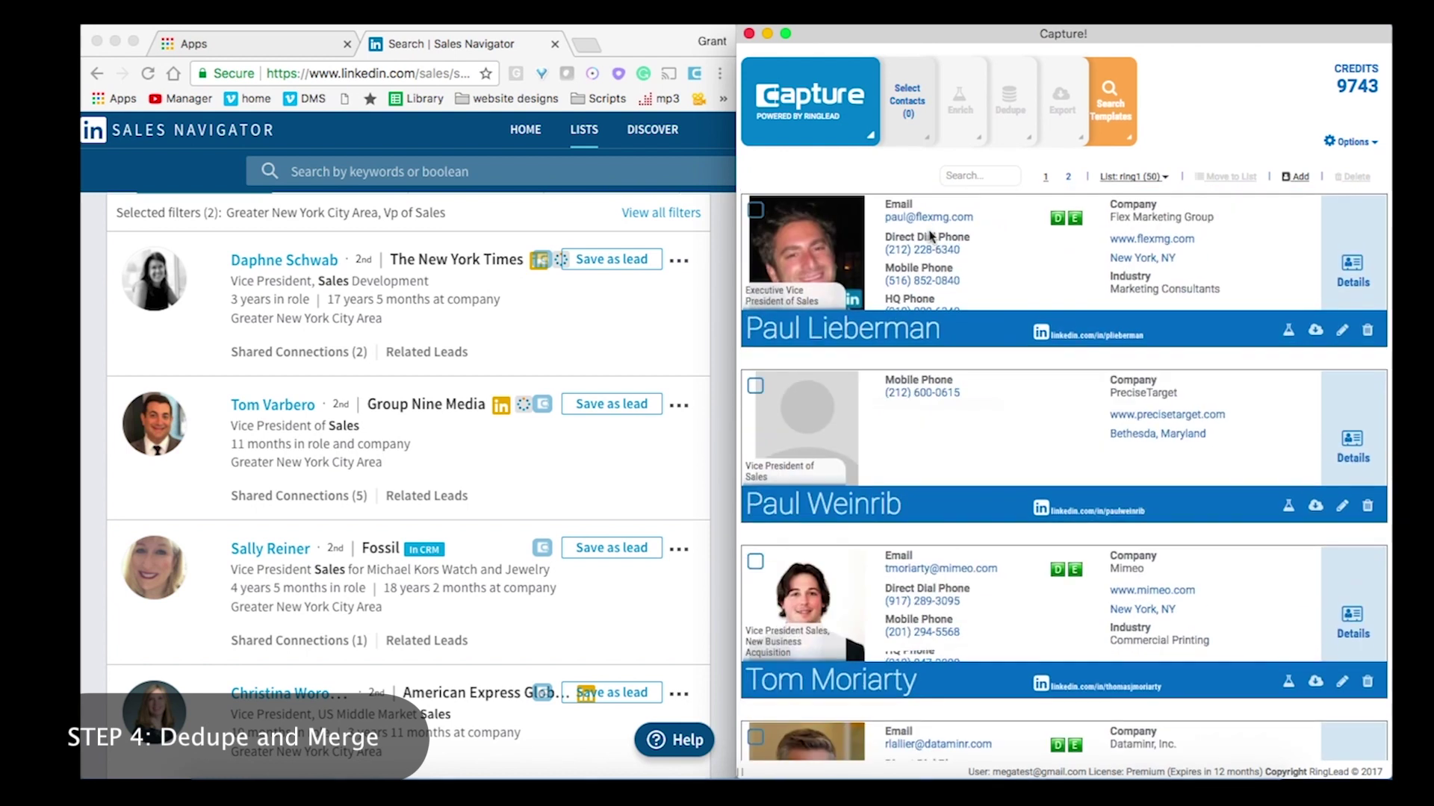
{"action": "left_click", "coordinate": [919, 136]}
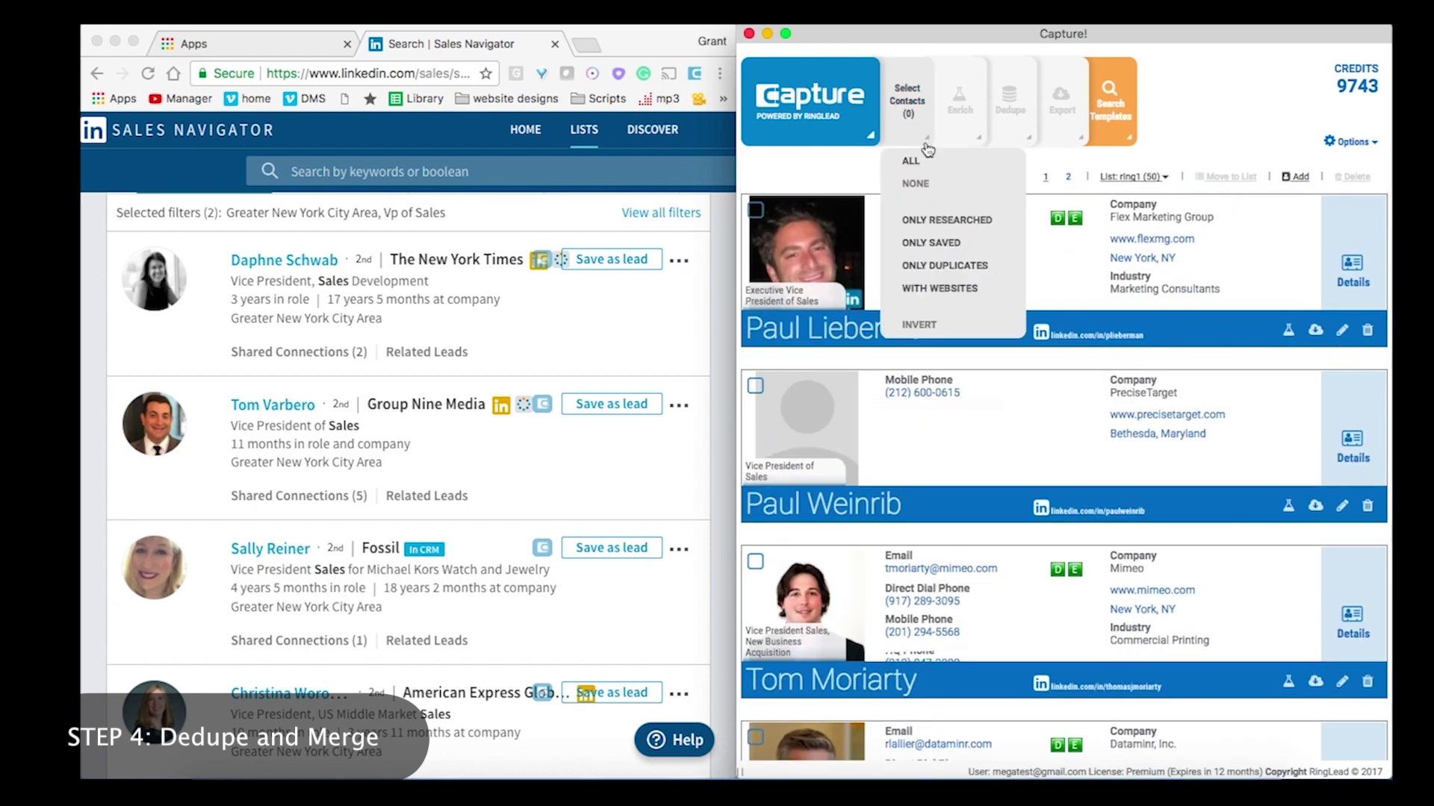
{"action": "left_click", "coordinate": [939, 155]}
{"action": "left_click", "coordinate": [1012, 91]}
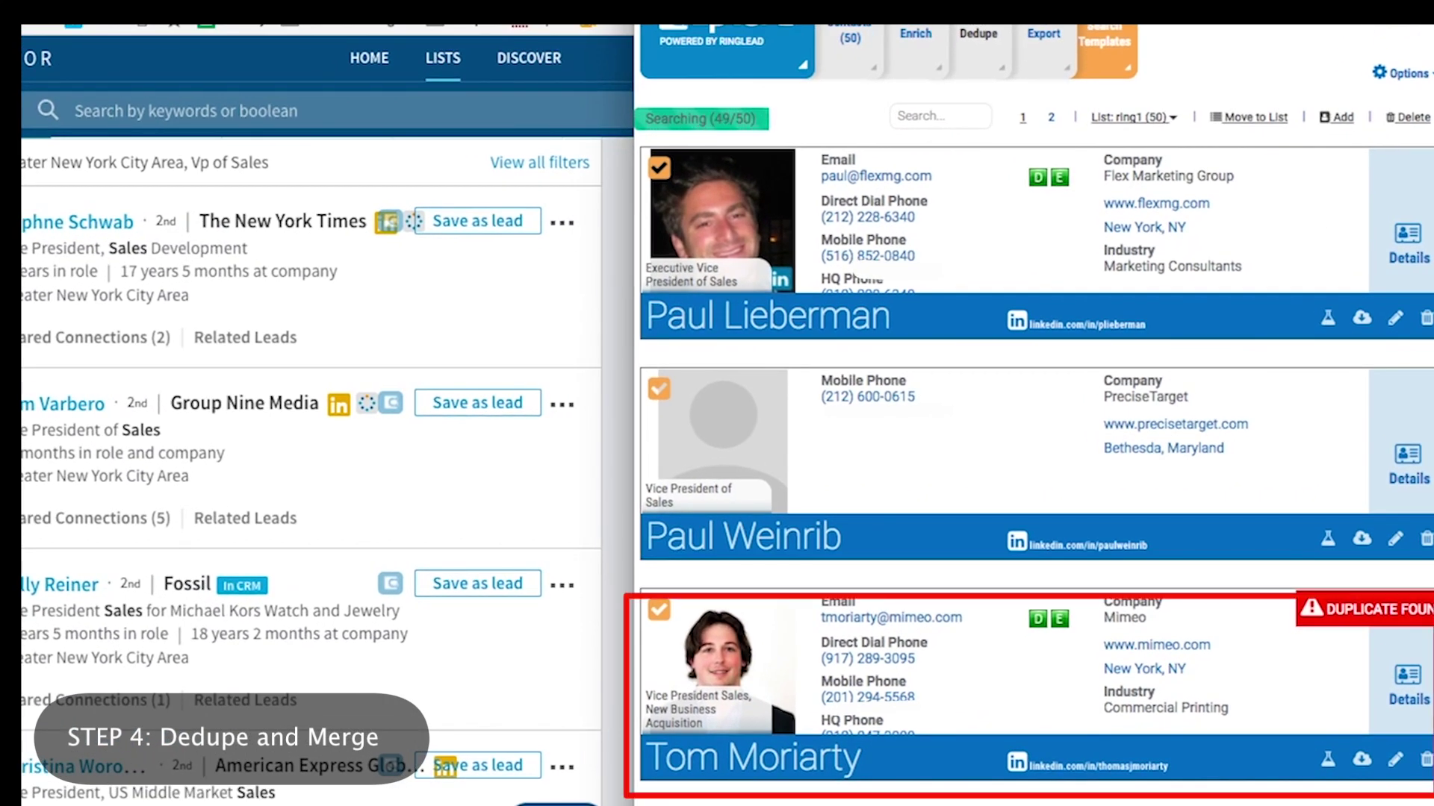
Open the details of the Mimeo contact flagged as a duplicate and compare it with the matching Salesforce lead.
{"action": "left_click", "coordinate": [1411, 659]}
{"action": "scroll", "coordinate": [1419, 668], "scroll_direction": "down", "scroll_amount": 10}
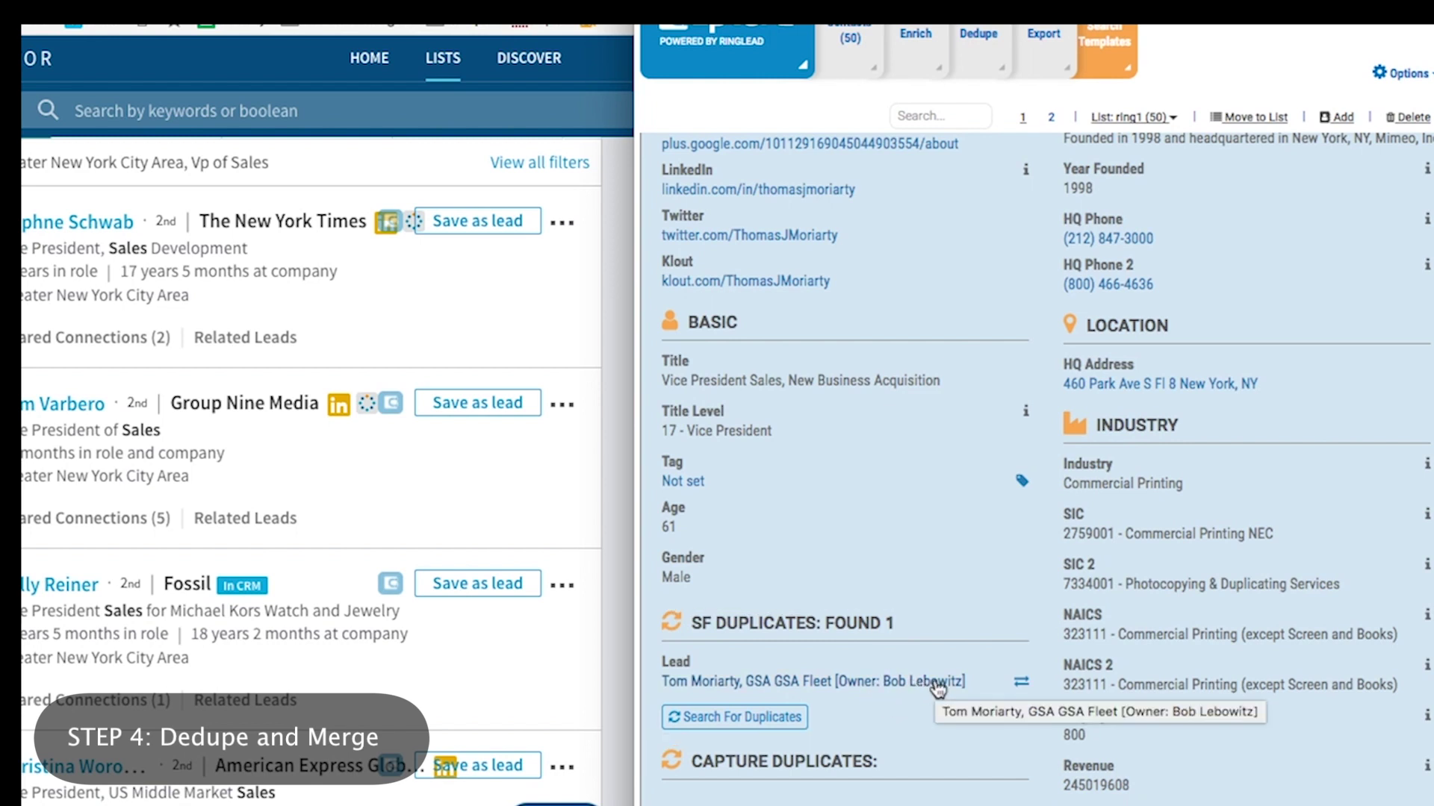
{"action": "left_click", "coordinate": [1022, 684]}
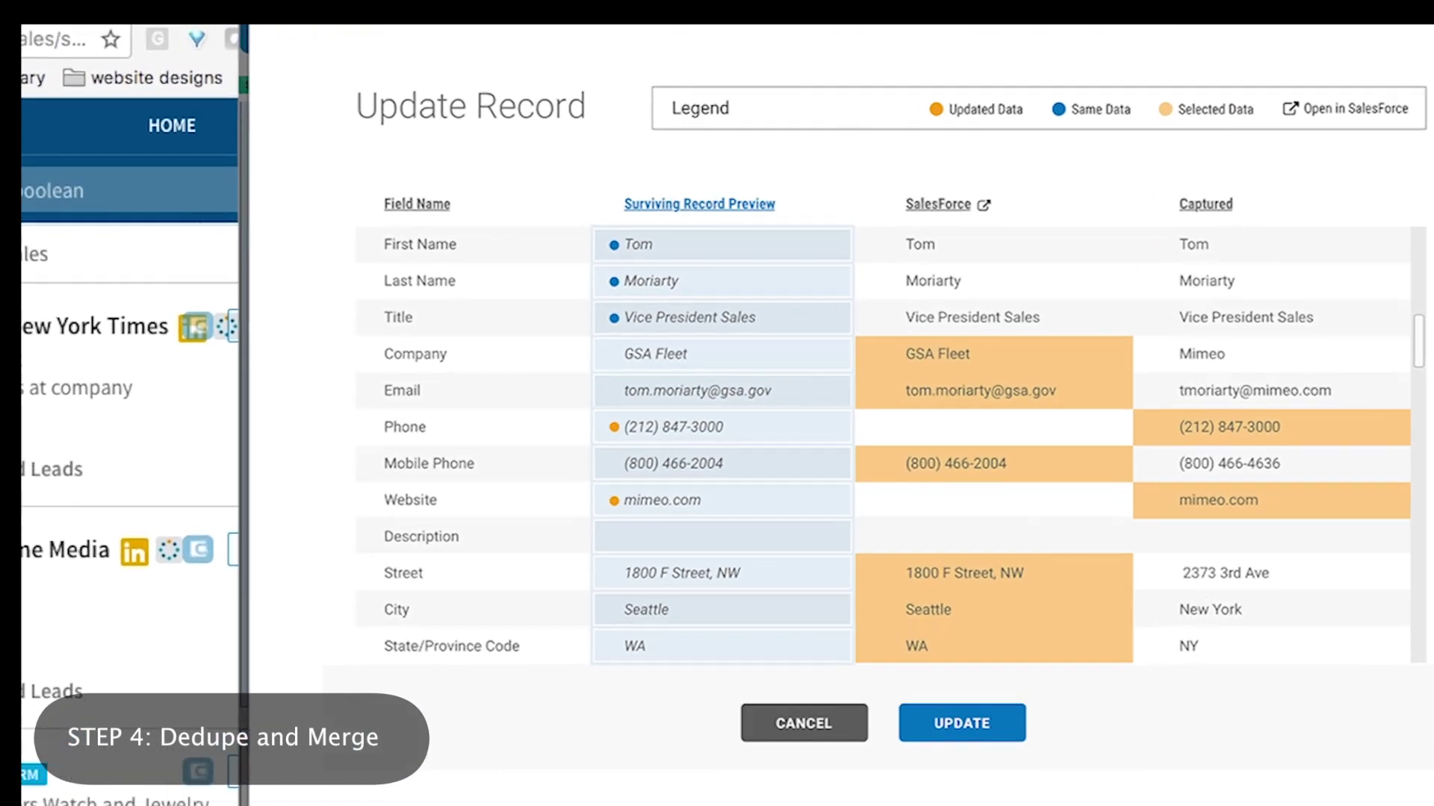
Keep the captured company Mimeo, email, mobile phone, street, city and state values in the surviving record of the duplicate lead.
{"action": "left_click", "coordinate": [1208, 268]}
{"action": "left_click", "coordinate": [1254, 391]}
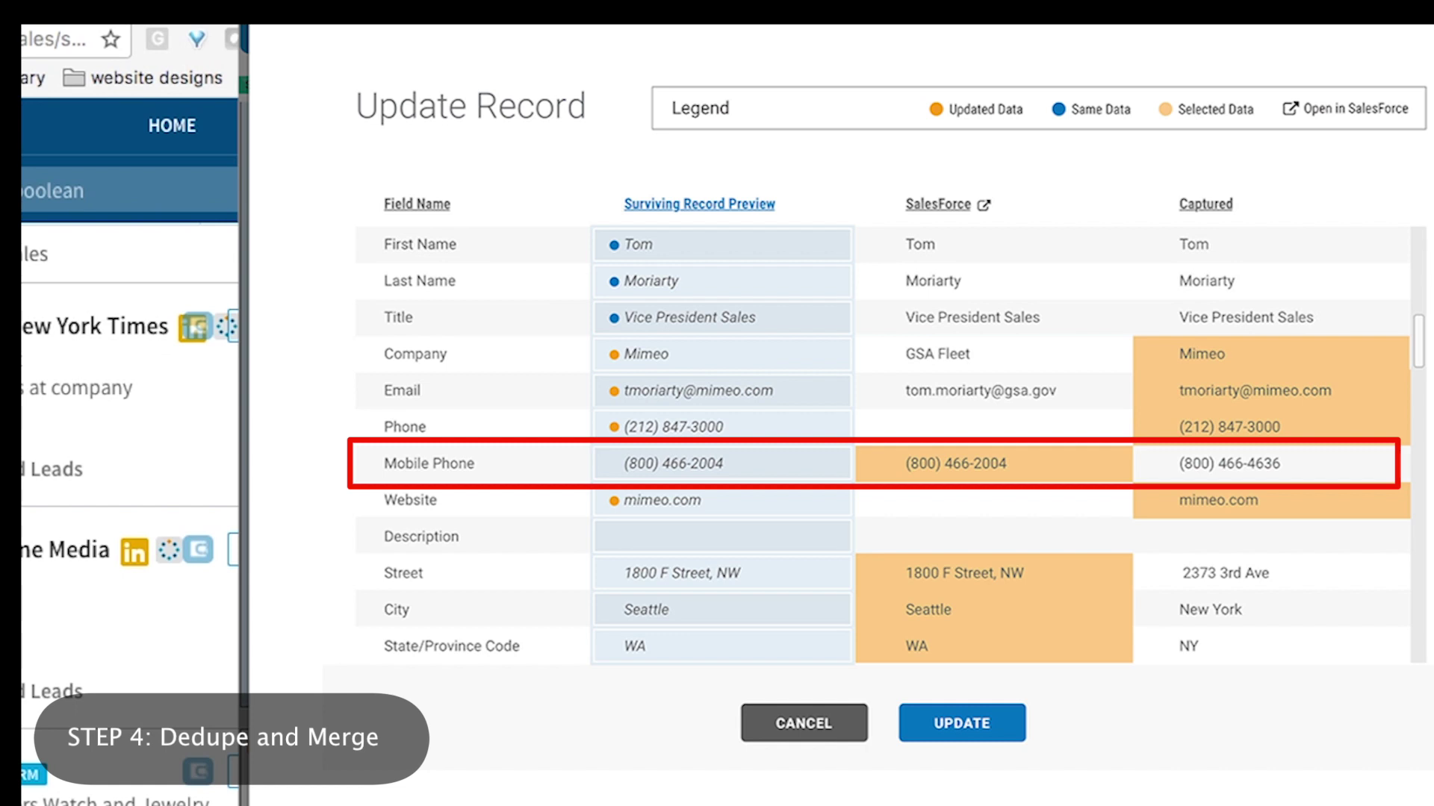
{"action": "left_click", "coordinate": [1229, 463]}
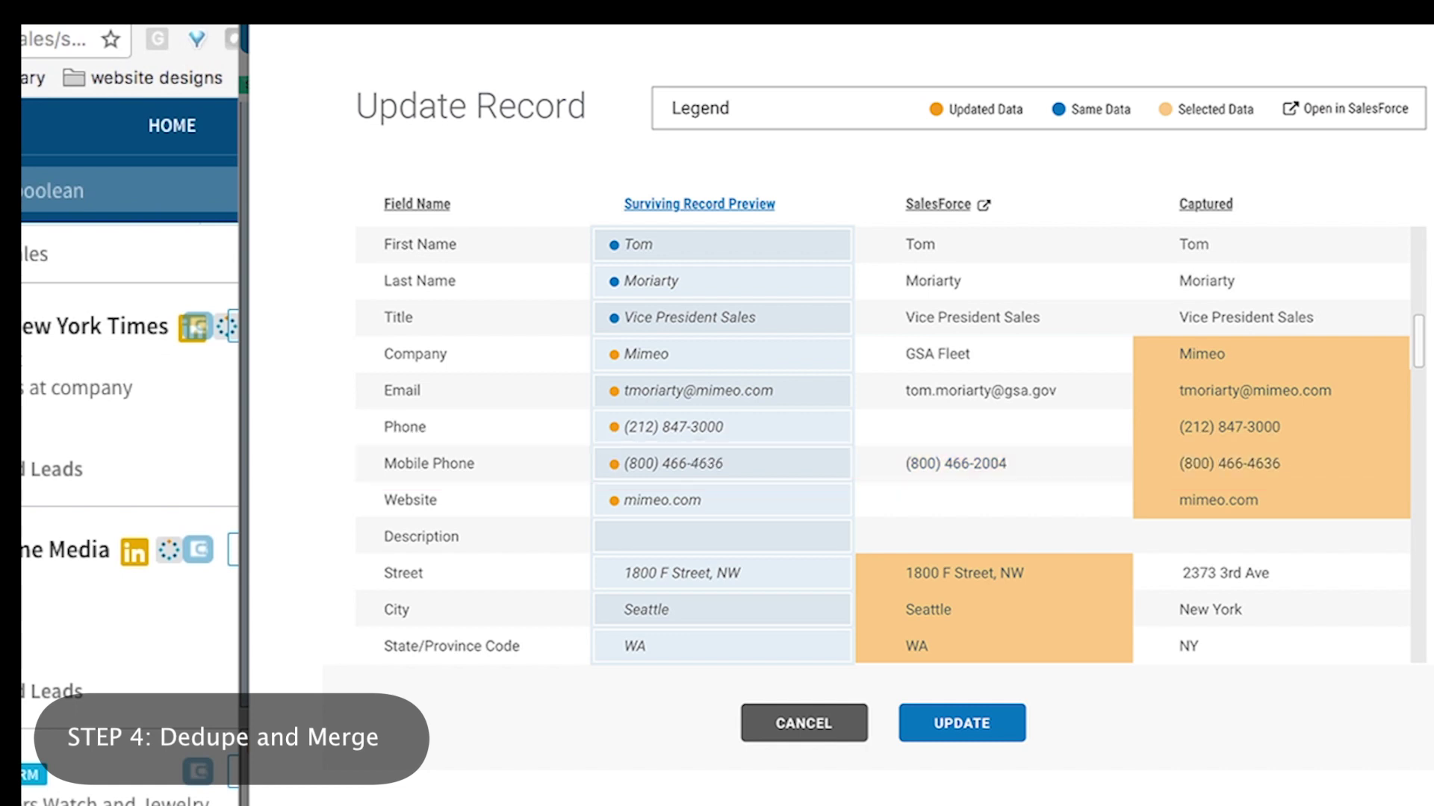
{"action": "left_click", "coordinate": [1226, 574]}
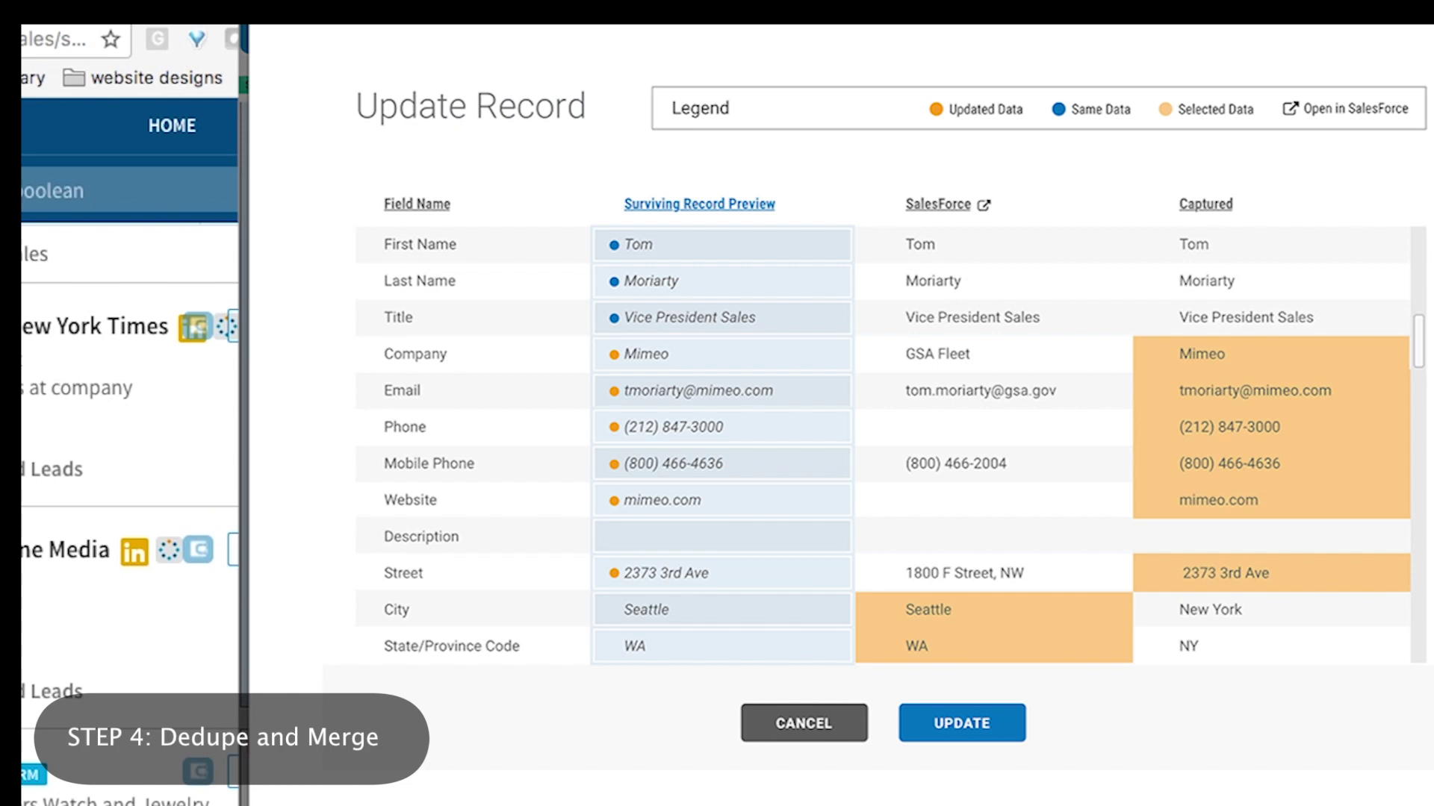
{"action": "left_click", "coordinate": [1211, 610]}
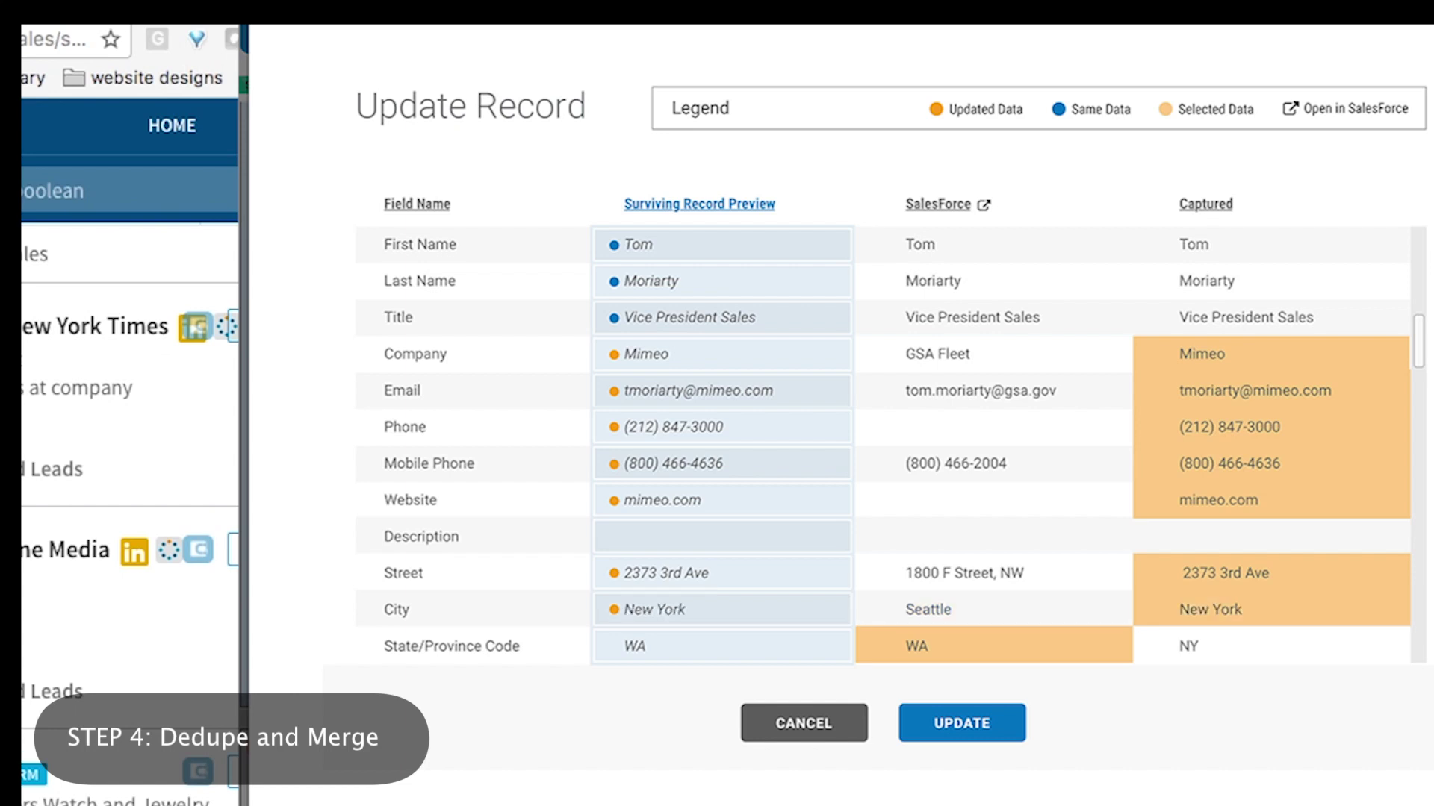
{"action": "left_click", "coordinate": [1188, 647]}
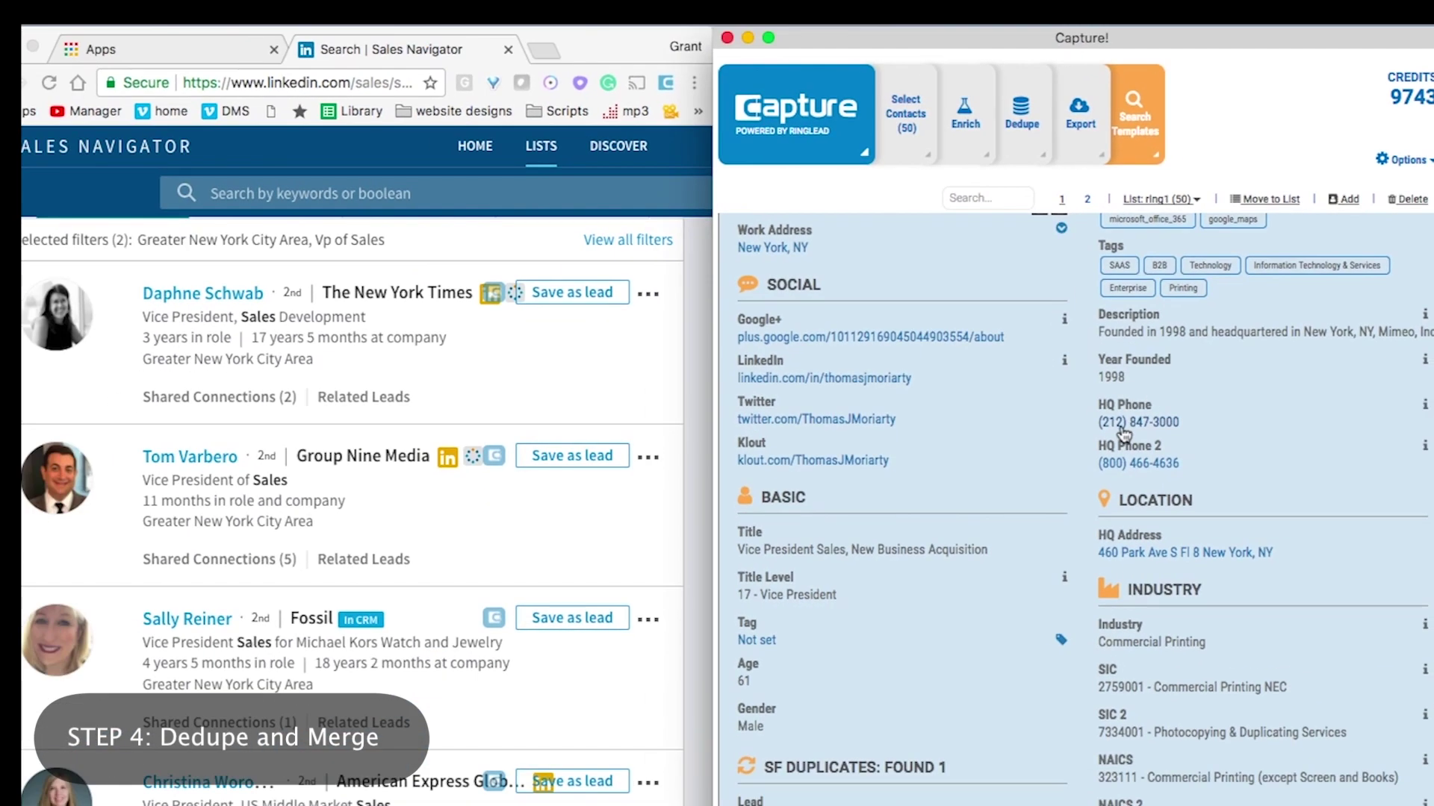
{"action": "scroll", "coordinate": [1124, 433], "scroll_direction": "up", "scroll_amount": 6}
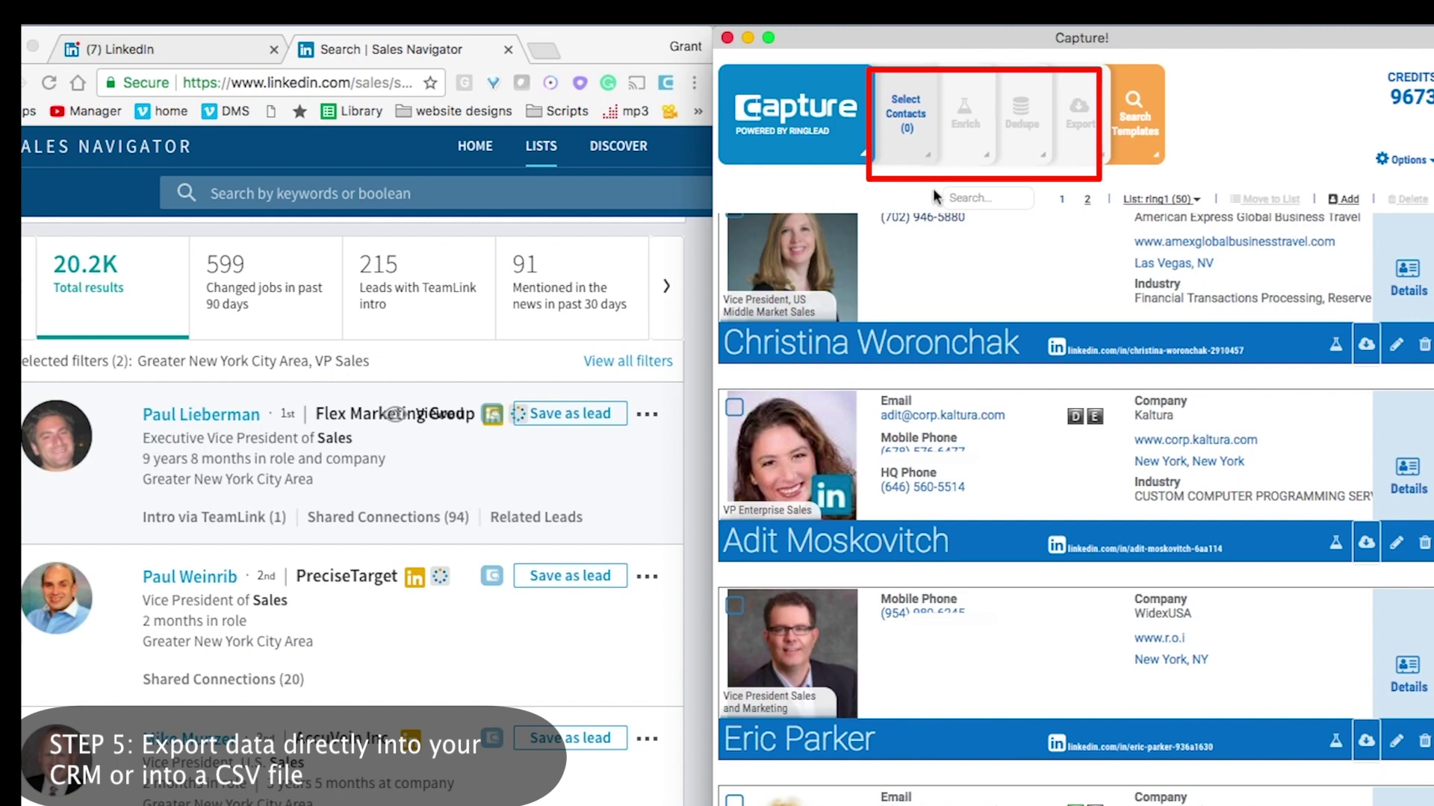
Select all contacts in the ring1 list and export them as a CSV file.
{"action": "left_click", "coordinate": [905, 116]}
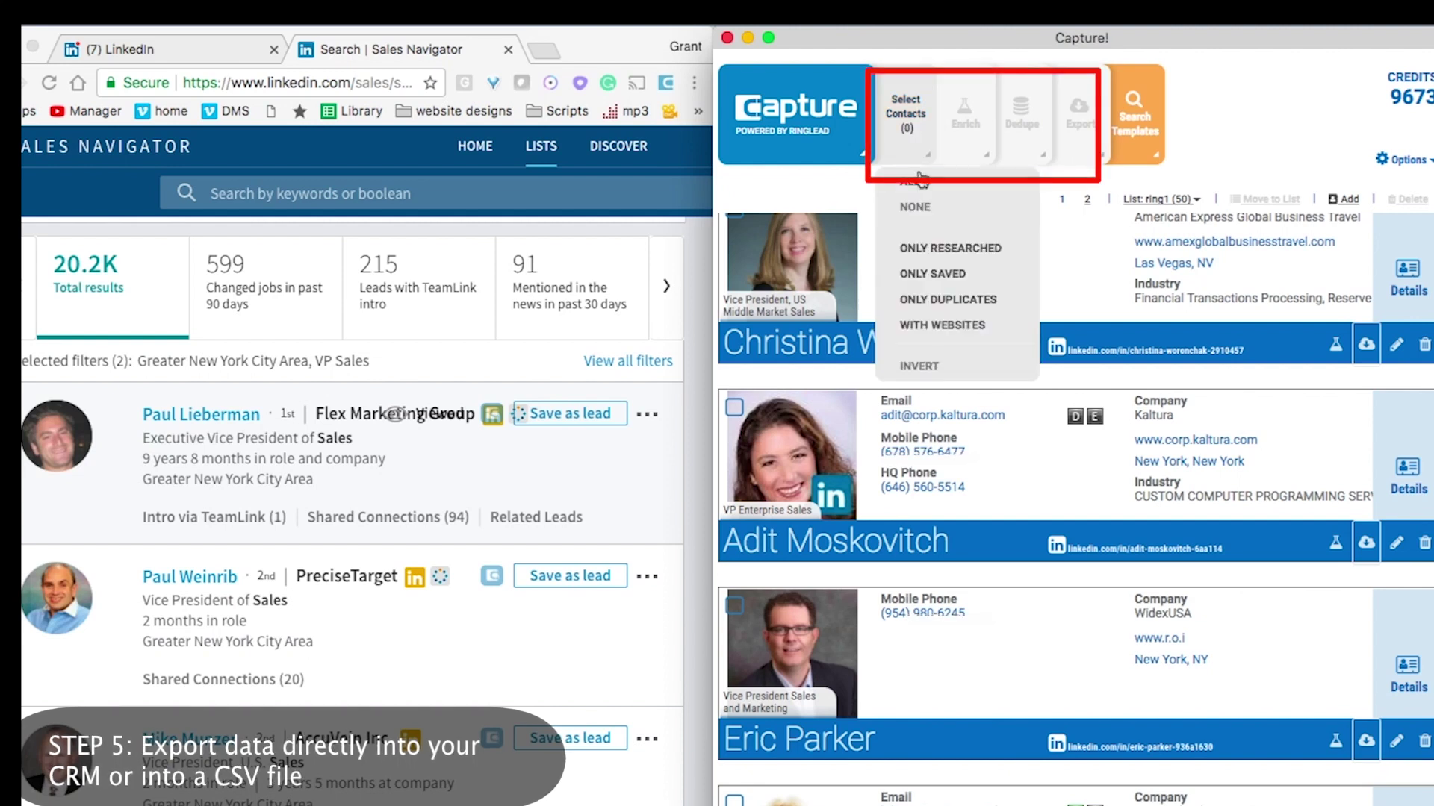
{"action": "left_click", "coordinate": [924, 185]}
{"action": "left_click", "coordinate": [1078, 116]}
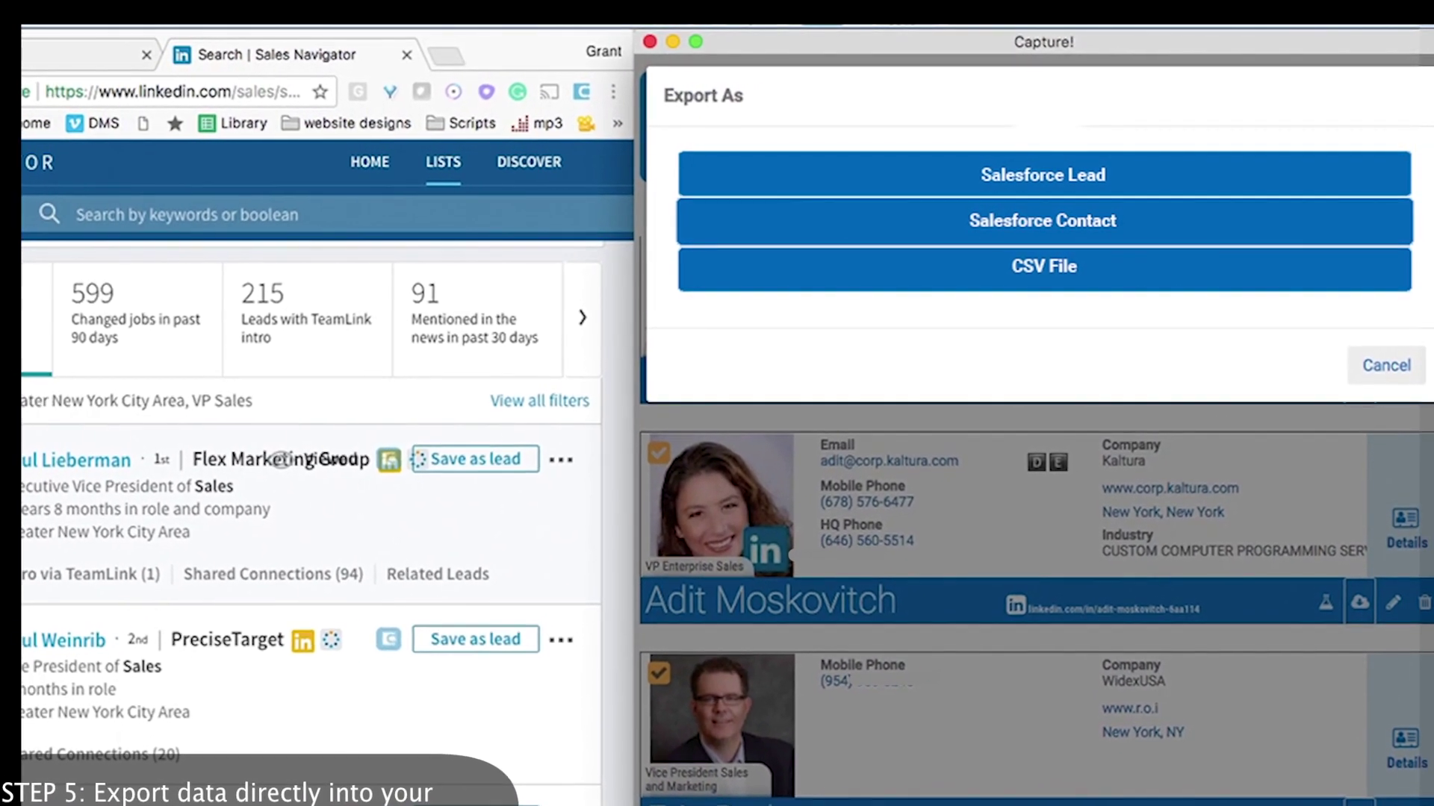
{"action": "left_click", "coordinate": [1041, 268]}
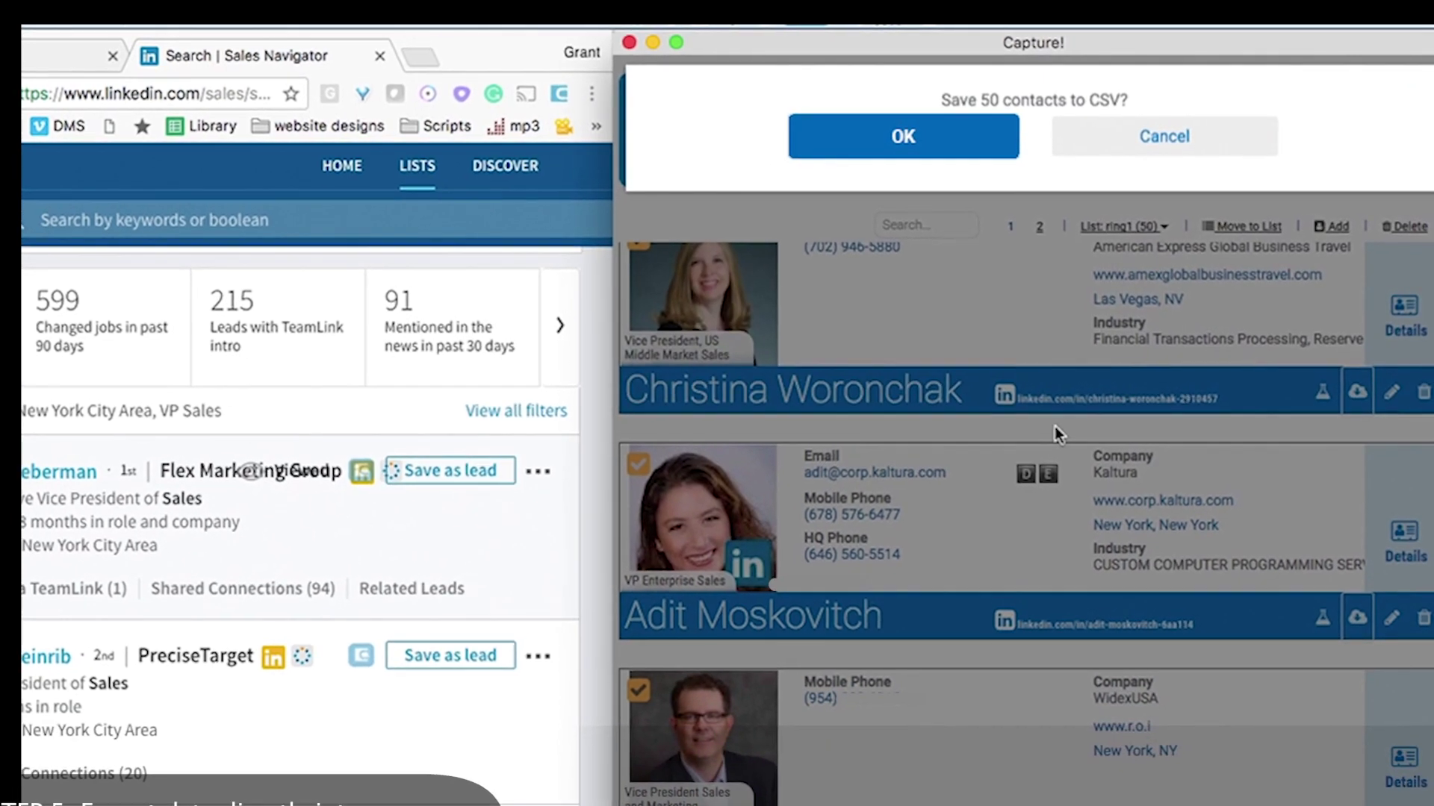